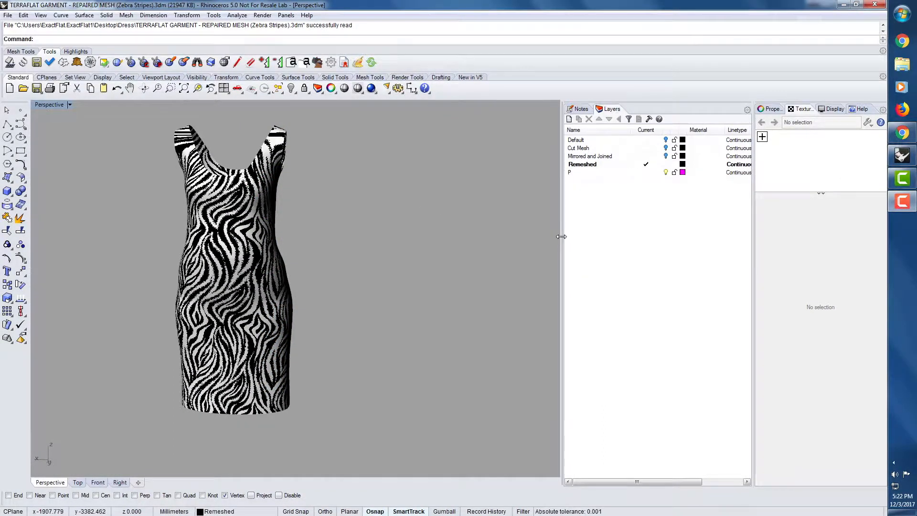
# Widen the perspective viewport against the side panels and check the separate mesh pieces in the dress's hip area
pyautogui.moveTo(562, 245); pyautogui.dragTo(682, 246)
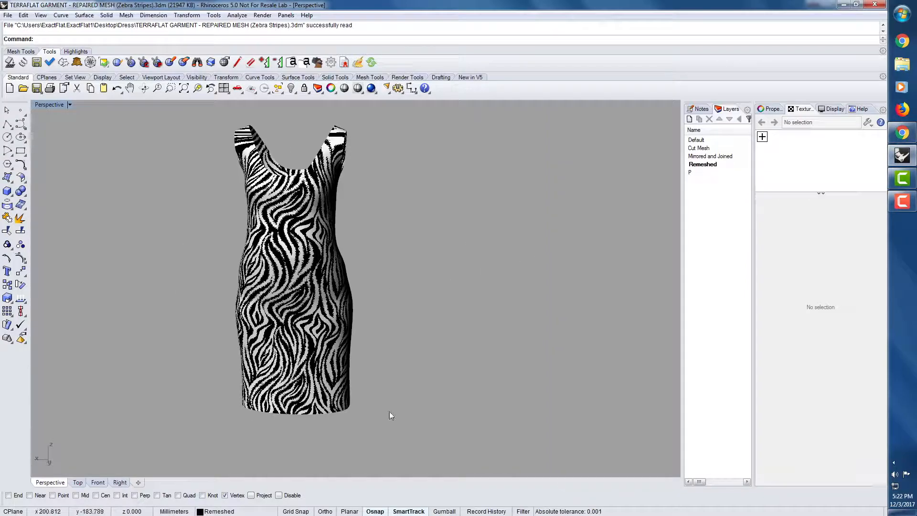
pyautogui.moveTo(458, 285)
pyautogui.mouseDown(button='right')
pyautogui.moveTo(313, 272)
pyautogui.moveTo(466, 273)
pyautogui.mouseUp(button='right')
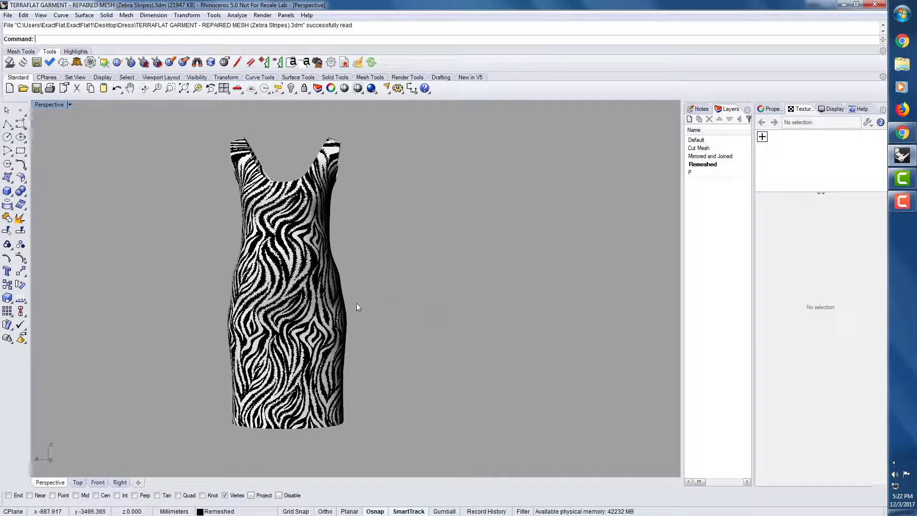
pyautogui.click(311, 296)
pyautogui.click(319, 325)
pyautogui.click(455, 314)
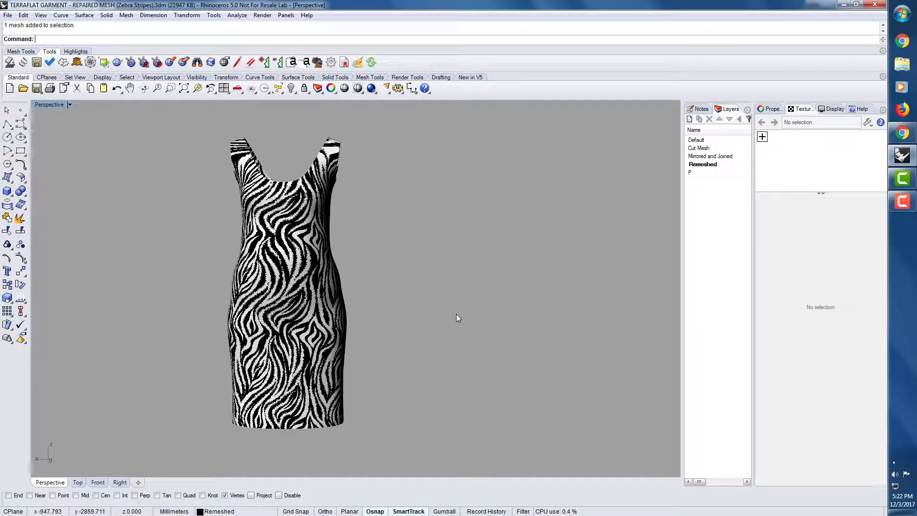
# Flatten the three adjoining front mesh pieces around the dress's hips into 2D pattern pieces
pyautogui.click(9, 62)
pyautogui.click(297, 327)
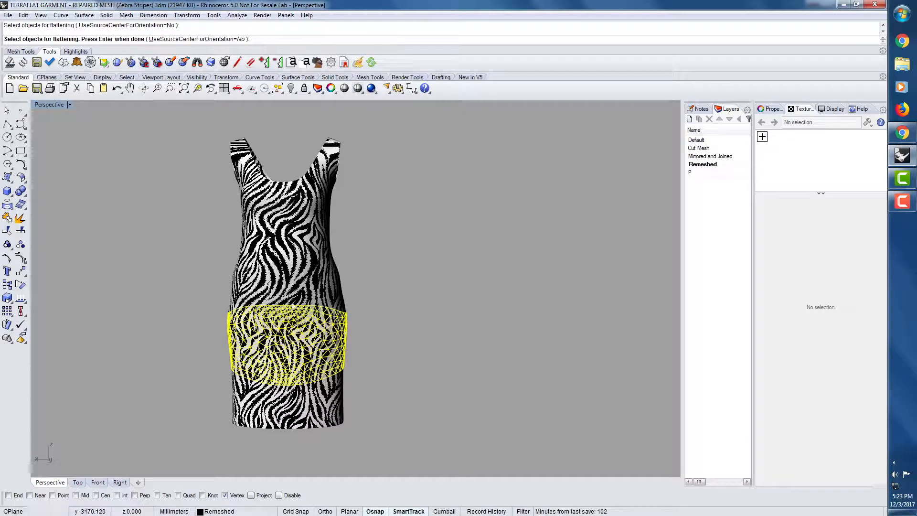
pyautogui.click(306, 306)
pyautogui.click(334, 324)
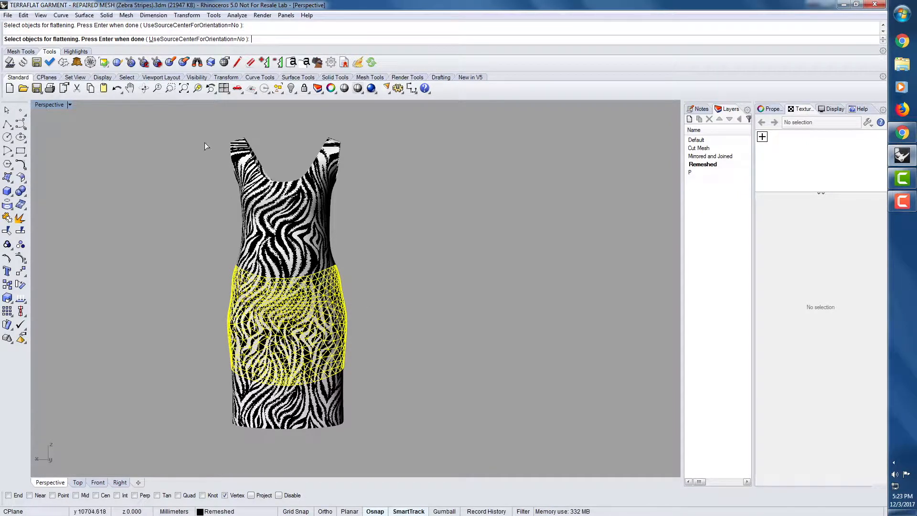
pyautogui.press('Return')
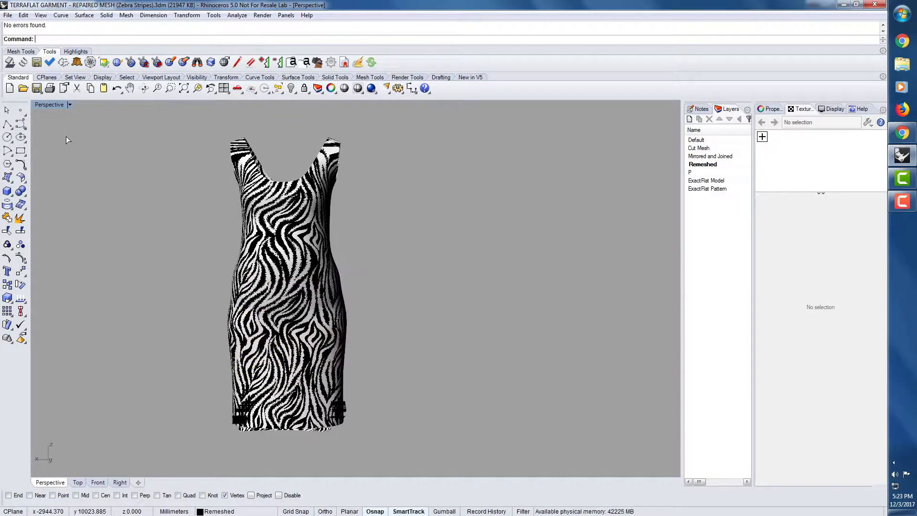
# Maximize the Top view and re-flatten the three pattern pieces with the pelt method
pyautogui.doubleClick(52, 105)
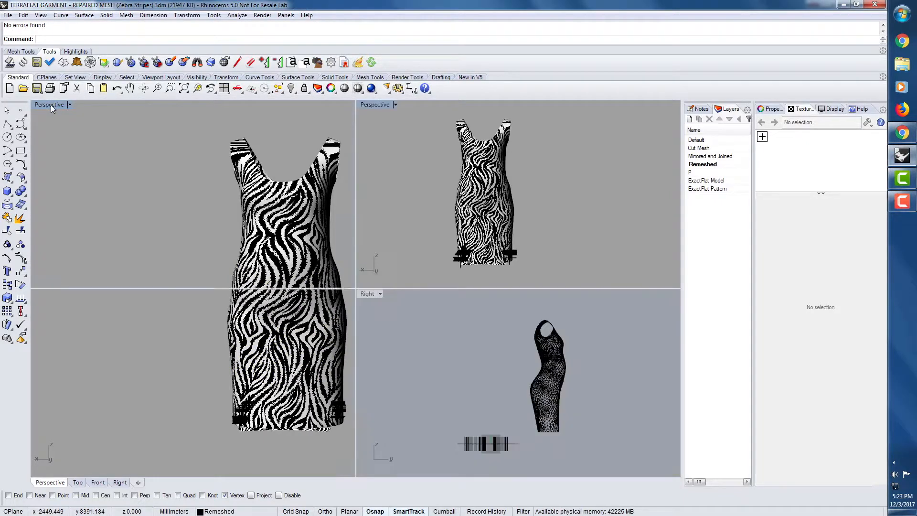
pyautogui.doubleClick(44, 108)
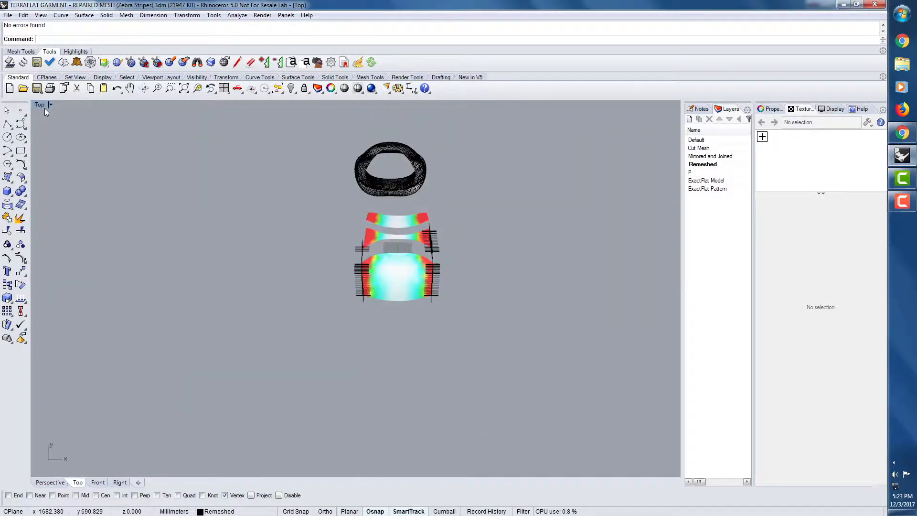
pyautogui.click(77, 62)
pyautogui.click(407, 272)
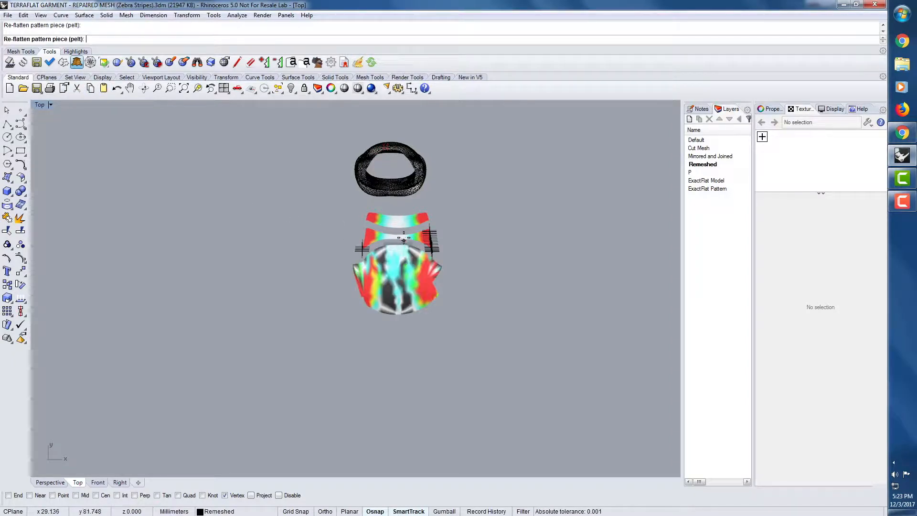
pyautogui.press('Escape')
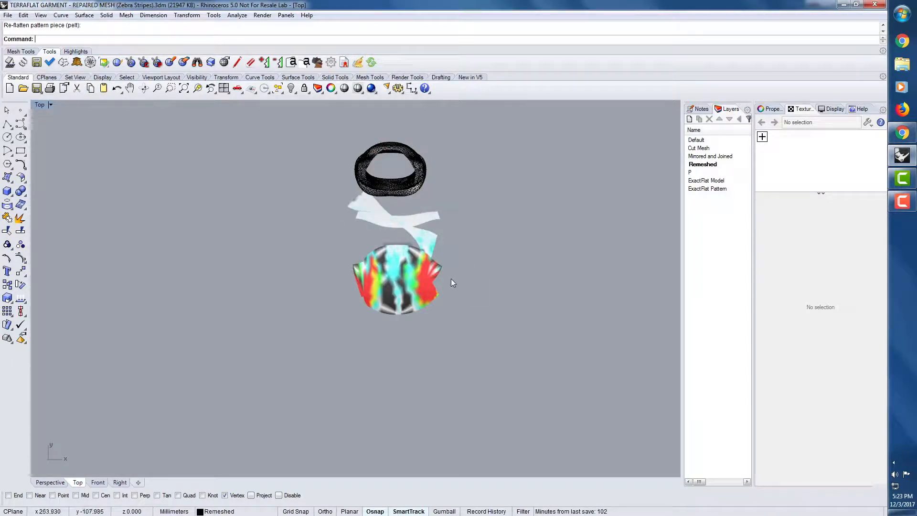
# Move the large pattern piece clear of the others and run the spring optimization on it to completion
pyautogui.moveTo(400, 282); pyautogui.dragTo(208, 386)
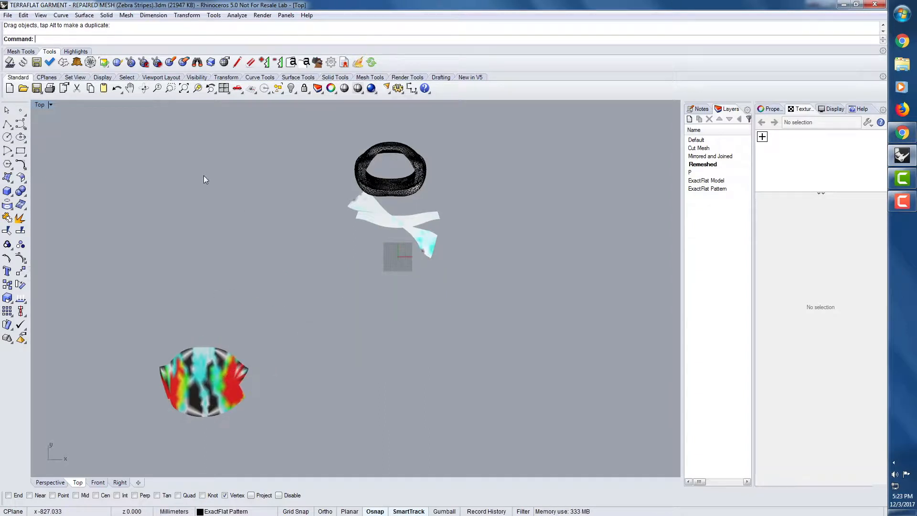
pyautogui.click(22, 62)
pyautogui.click(208, 413)
pyautogui.click(769, 361)
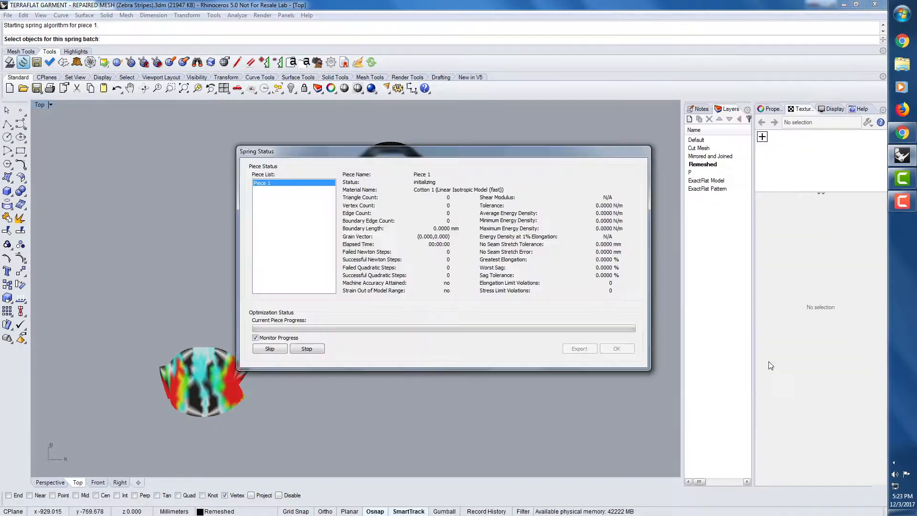
pyautogui.moveTo(489, 151); pyautogui.dragTo(756, 127)
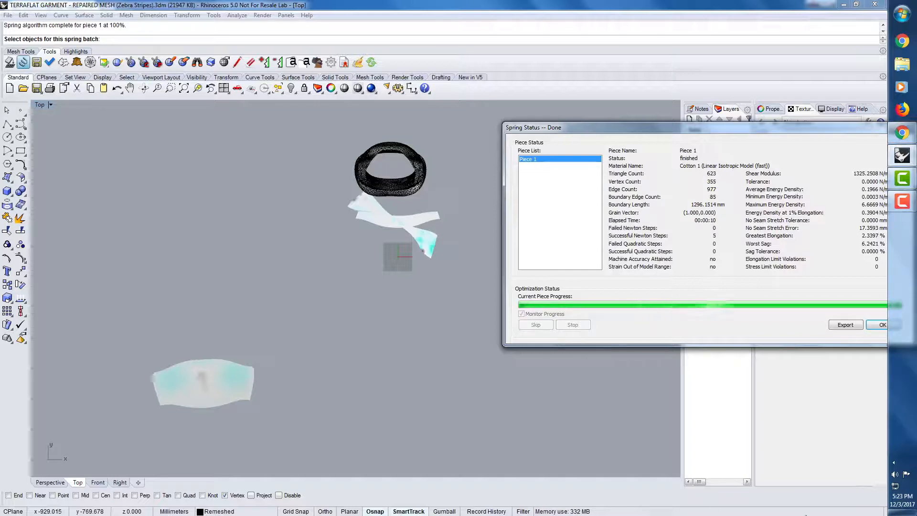
pyautogui.moveTo(905, 512)
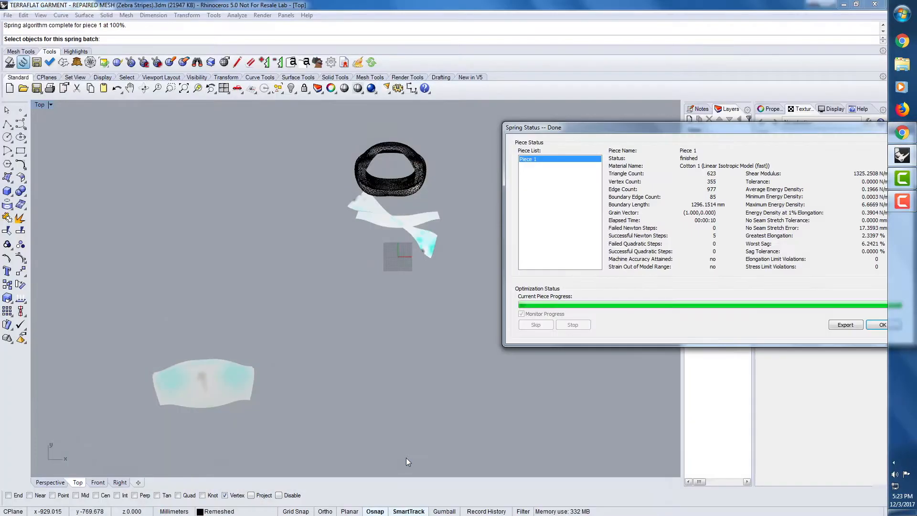
pyautogui.click(882, 325)
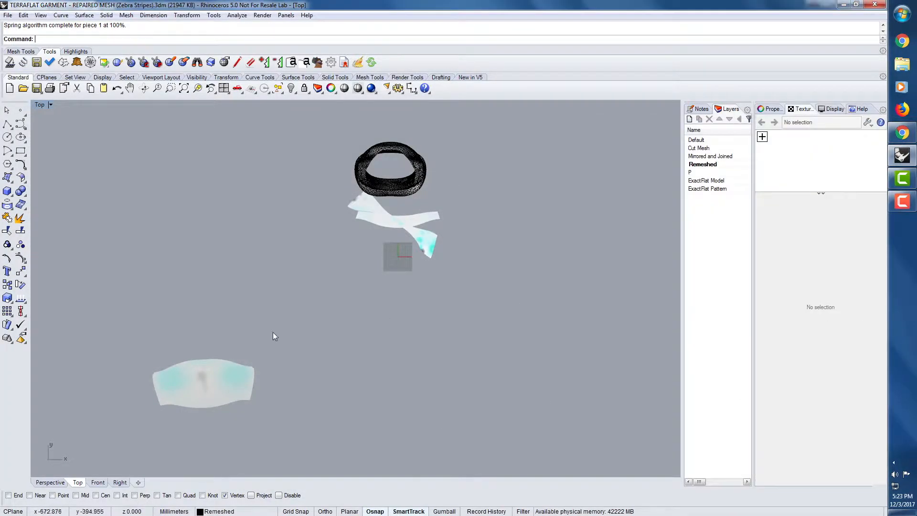
# Return to the four-view layout and use Find to bring the neighboring pieces to the large pattern piece's upper cut edge
pyautogui.doubleClick(40, 105)
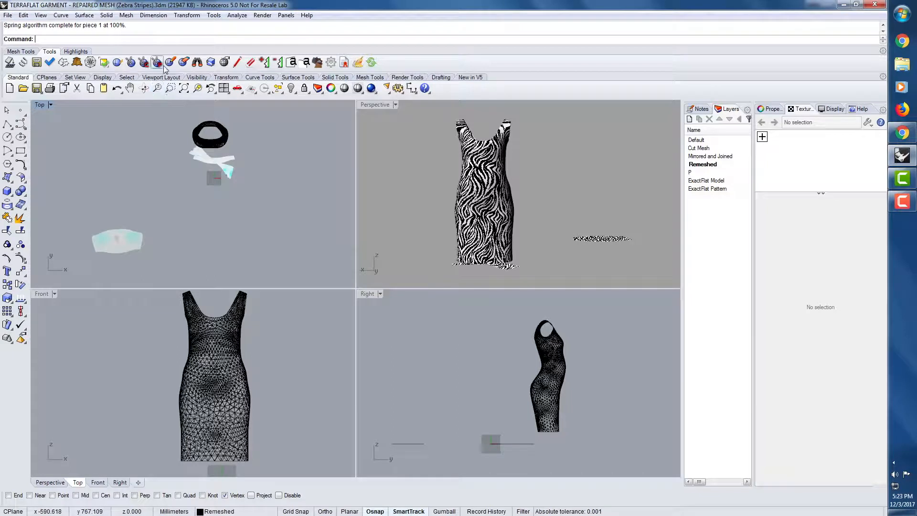
pyautogui.click(196, 62)
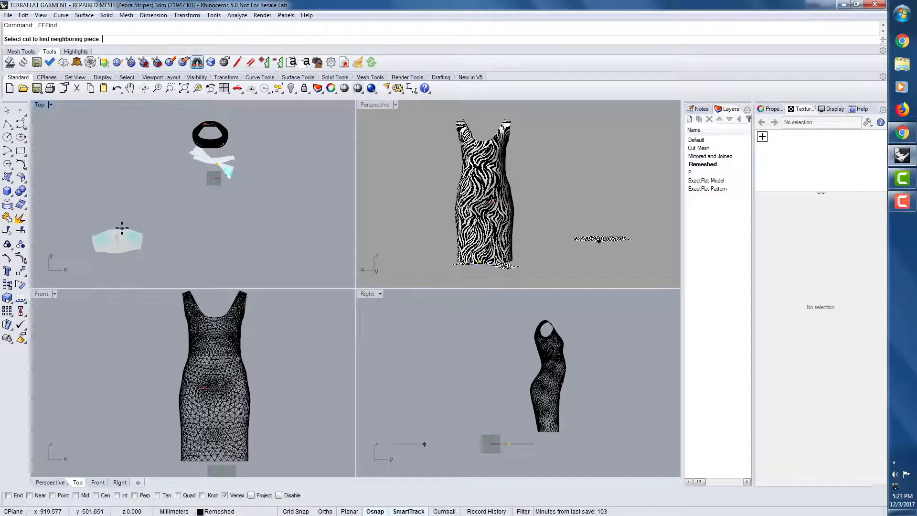
pyautogui.scroll(2, 122, 224)
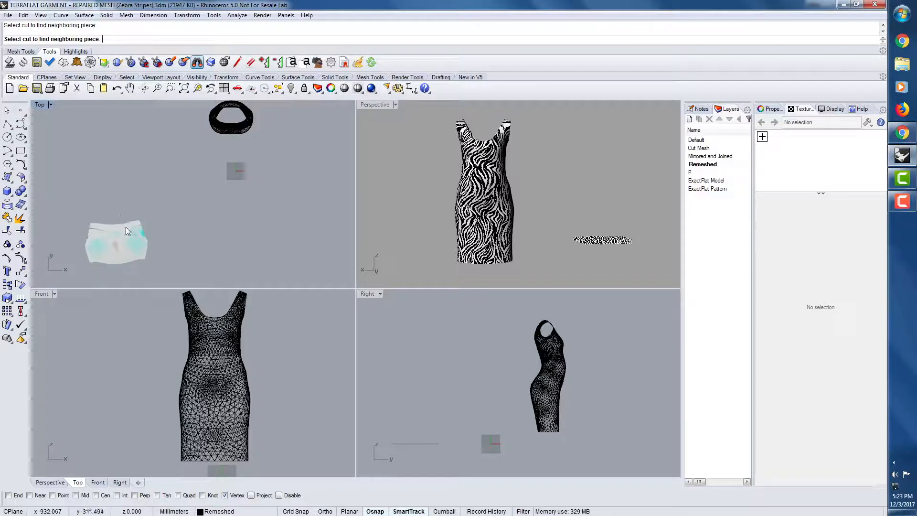
pyautogui.click(125, 228)
# Space the three pattern pieces apart in a vertical column, with the thin strip uppermost and the large piece lowest
pyautogui.moveTo(121, 226); pyautogui.dragTo(137, 184)
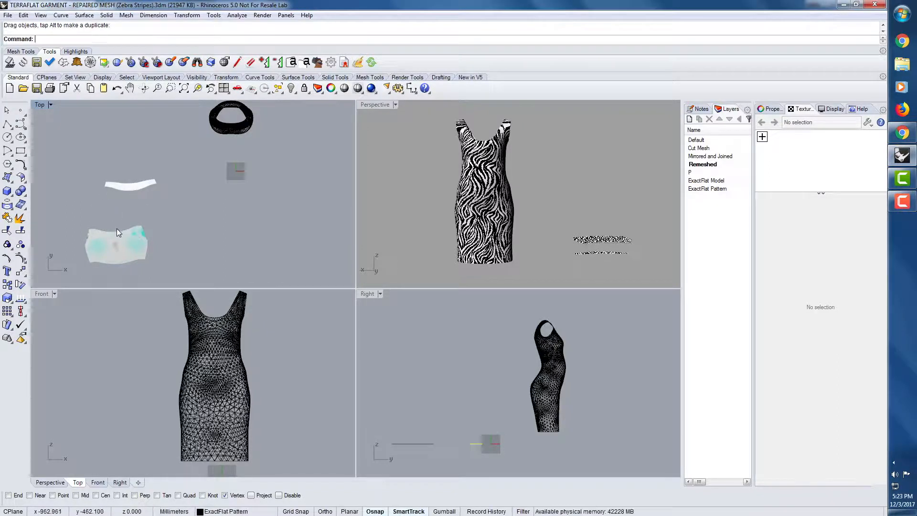
pyautogui.click(121, 231)
pyautogui.click(146, 261)
pyautogui.moveTo(137, 231)
pyautogui.mouseDown()
pyautogui.moveTo(151, 202)
pyautogui.moveTo(142, 239)
pyautogui.moveTo(146, 234)
pyautogui.mouseUp()
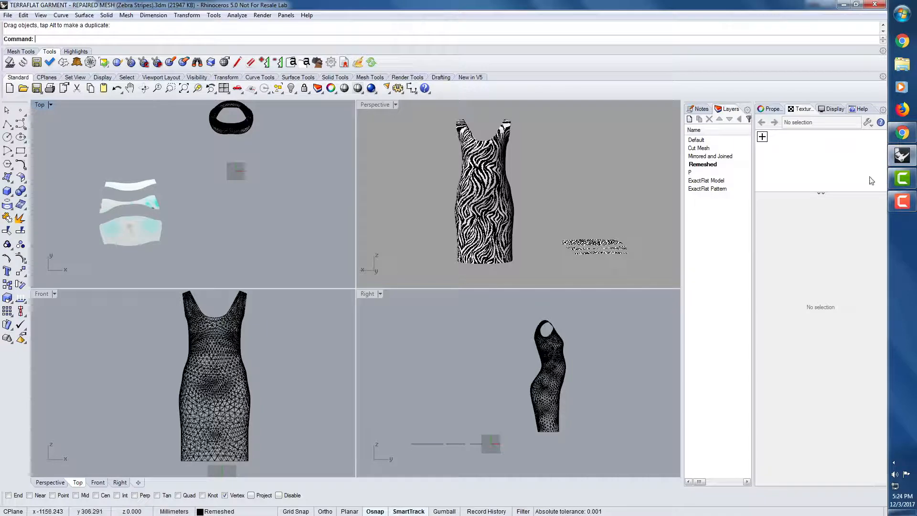
# Add the images Japanese textured pattern_100_D.jpg and dreamstimemaximum_93925648.jpg from the Dress folder as textures
pyautogui.click(762, 138)
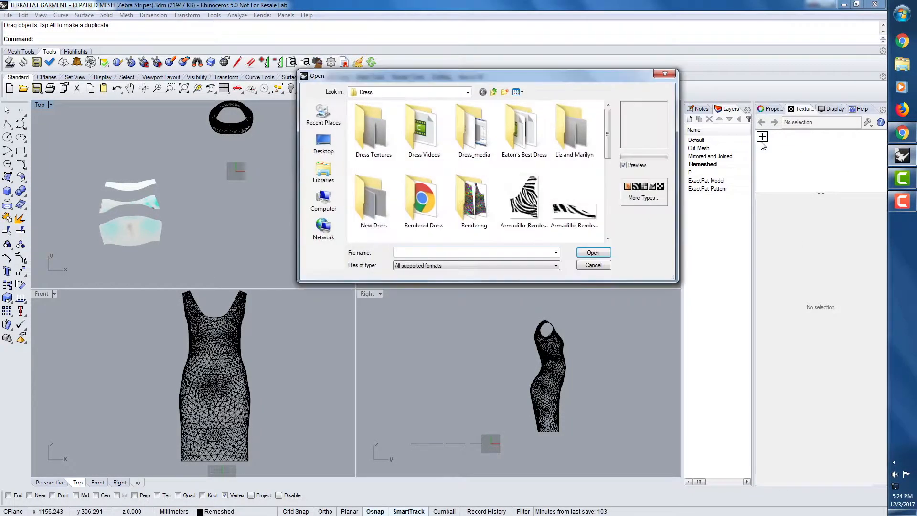
pyautogui.moveTo(609, 153); pyautogui.dragTo(610, 241)
pyautogui.doubleClick(459, 210)
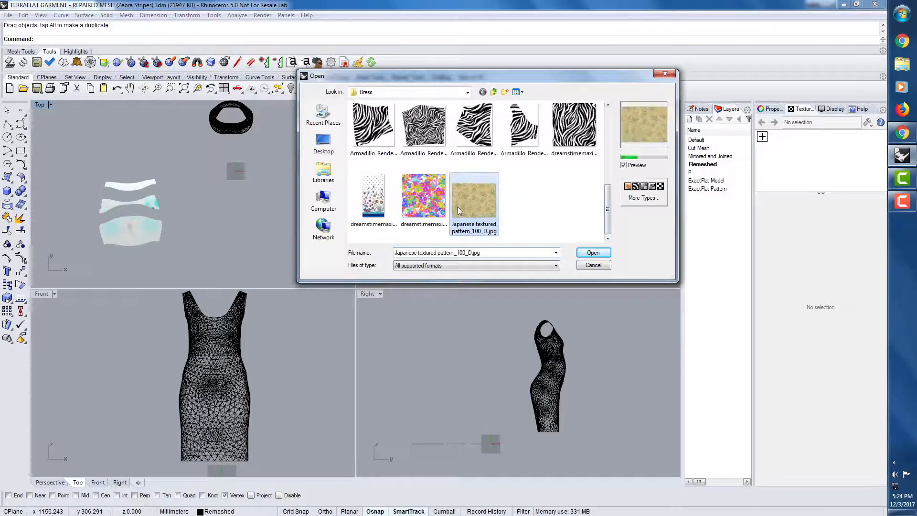
pyautogui.click(762, 156)
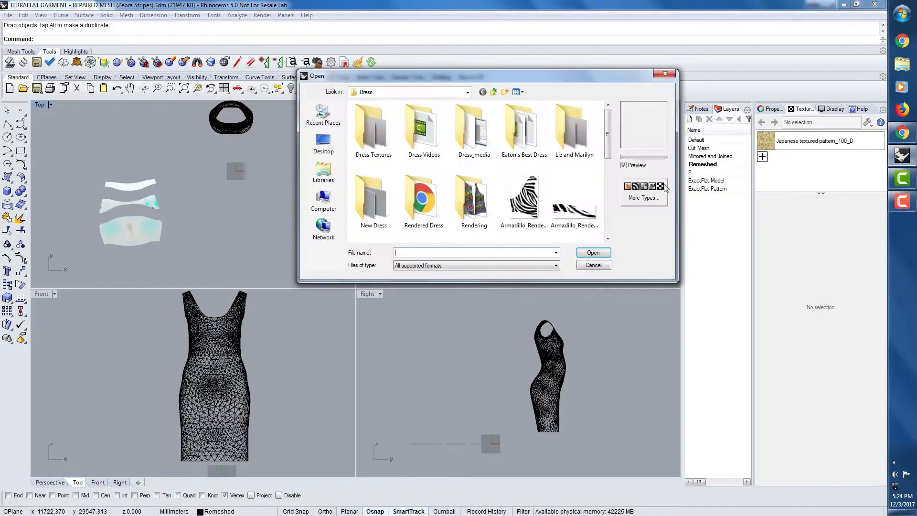
pyautogui.moveTo(609, 156); pyautogui.dragTo(610, 232)
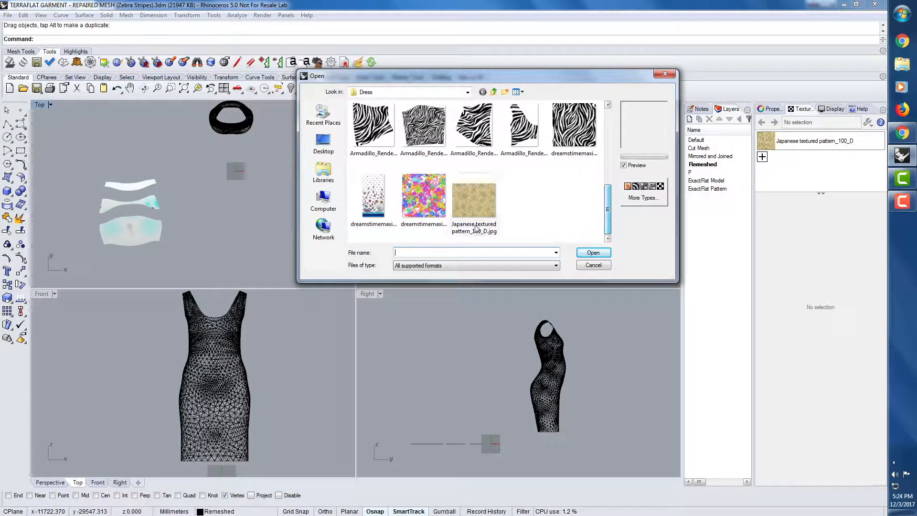
pyautogui.doubleClick(437, 210)
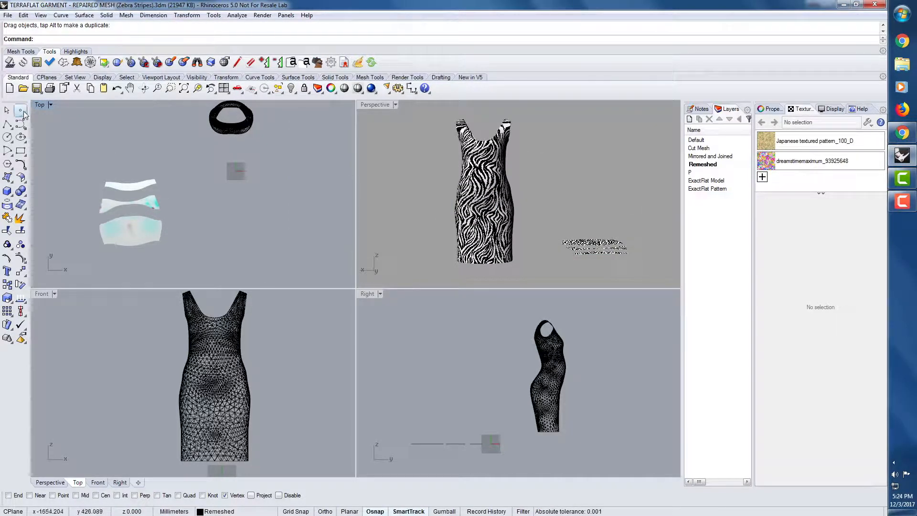
# Set the Top view to Rendered display and magnify the three pattern pieces
pyautogui.click(50, 105)
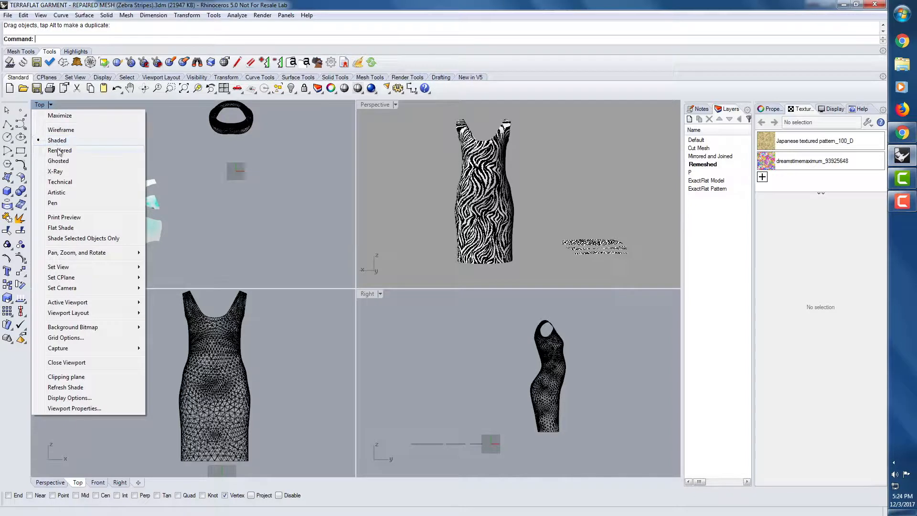
pyautogui.click(59, 150)
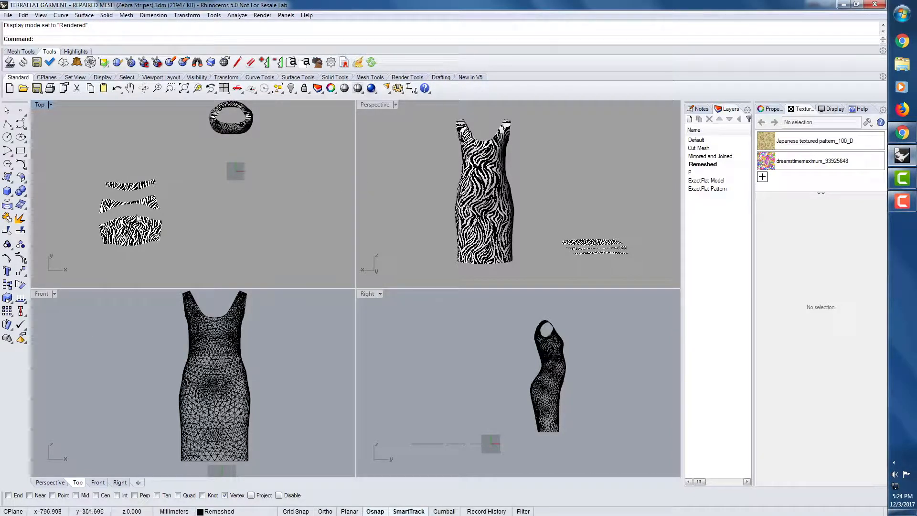
pyautogui.scroll(2, 130, 202)
pyautogui.scroll(2, 132, 208)
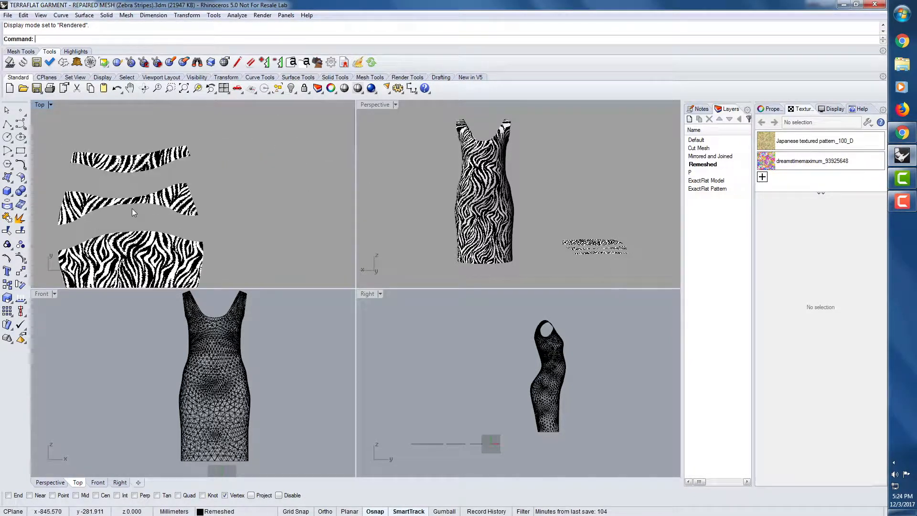
# Center the pattern pieces in the Top view and extend the Top and Perspective views to nearly full height
pyautogui.click(129, 89)
pyautogui.moveTo(165, 189); pyautogui.dragTo(228, 160)
pyautogui.moveTo(283, 288); pyautogui.dragTo(248, 470)
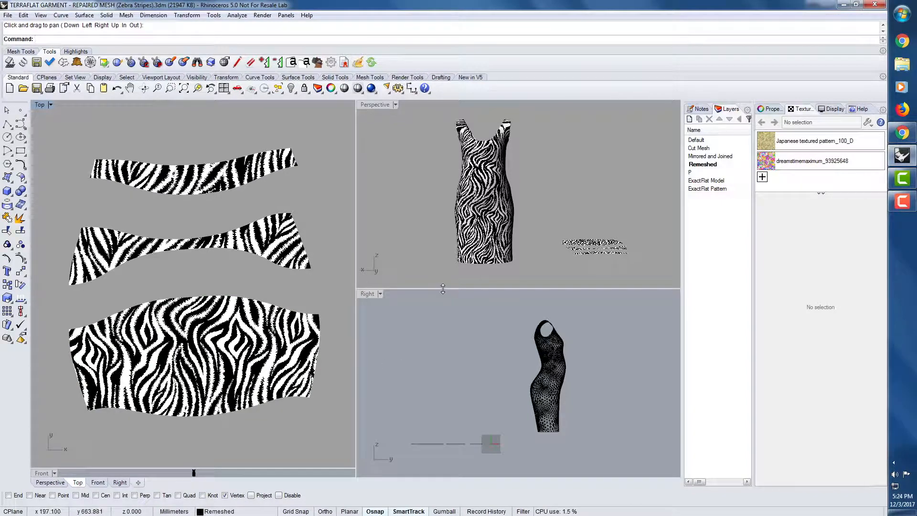
pyautogui.click(439, 329)
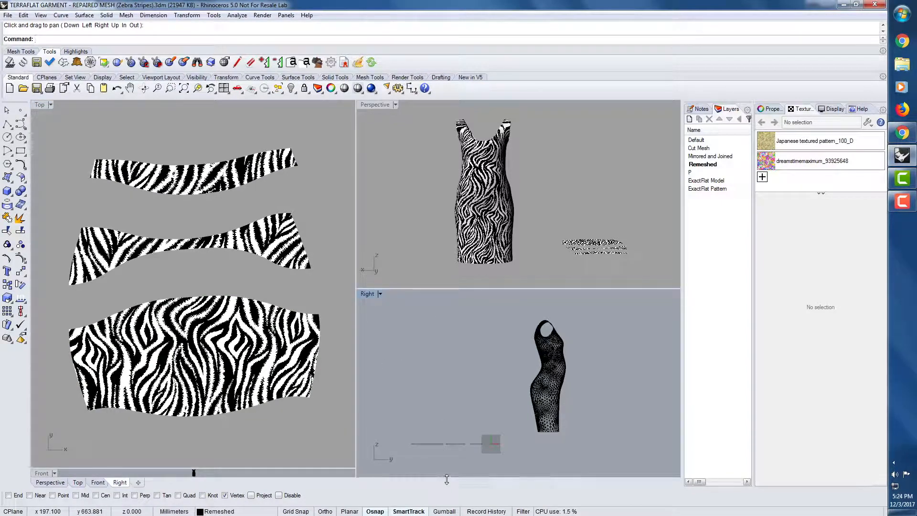
pyautogui.moveTo(450, 288); pyautogui.dragTo(450, 471)
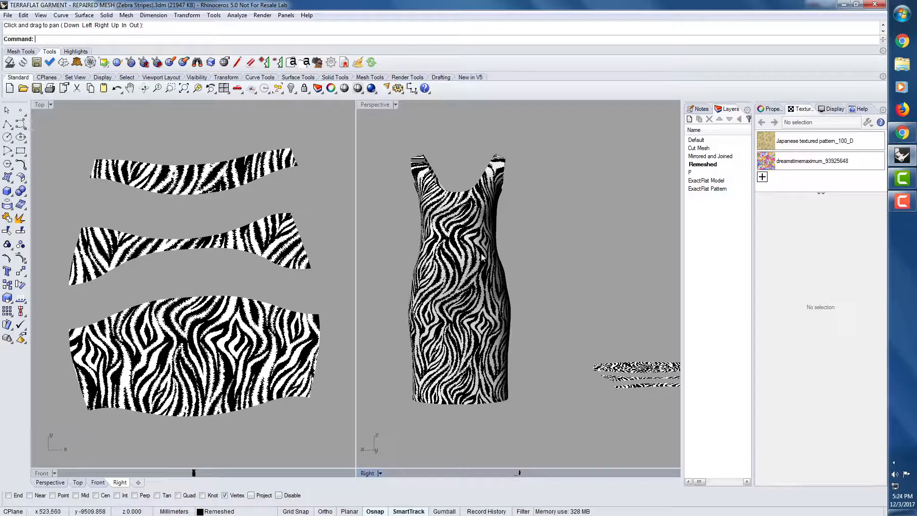
# Compare the Japanese textured pattern_100_D and dreamstimemaximum_93925648 textures on the dress, leaving the Japanese pattern applied
pyautogui.moveTo(768, 145); pyautogui.dragTo(488, 277)
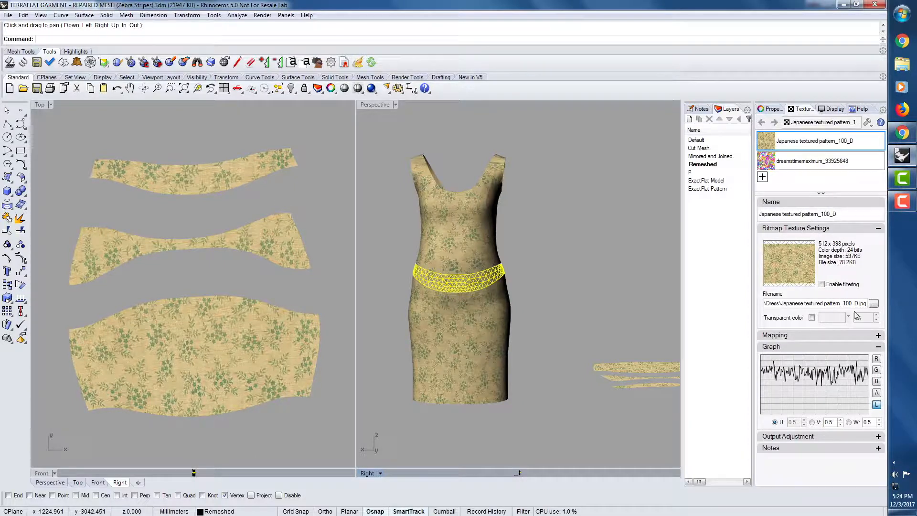
pyautogui.click(768, 162)
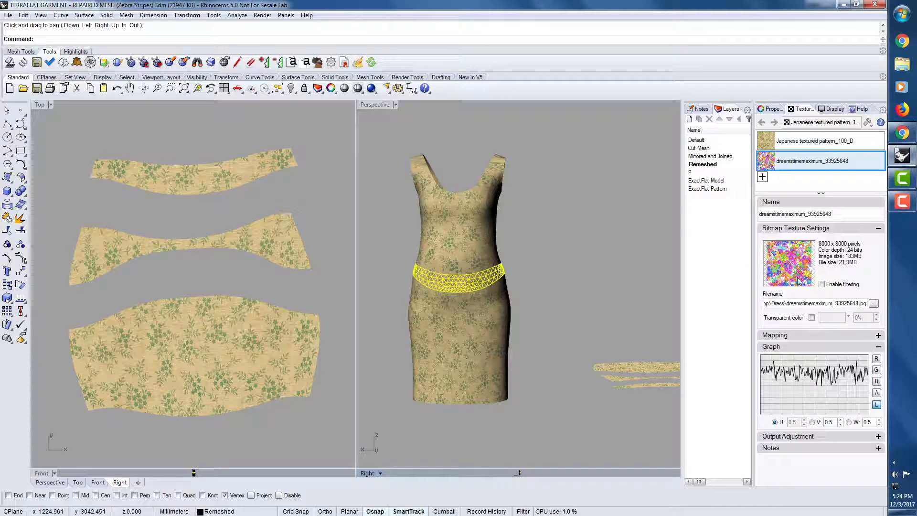
pyautogui.moveTo(767, 165); pyautogui.dragTo(489, 277)
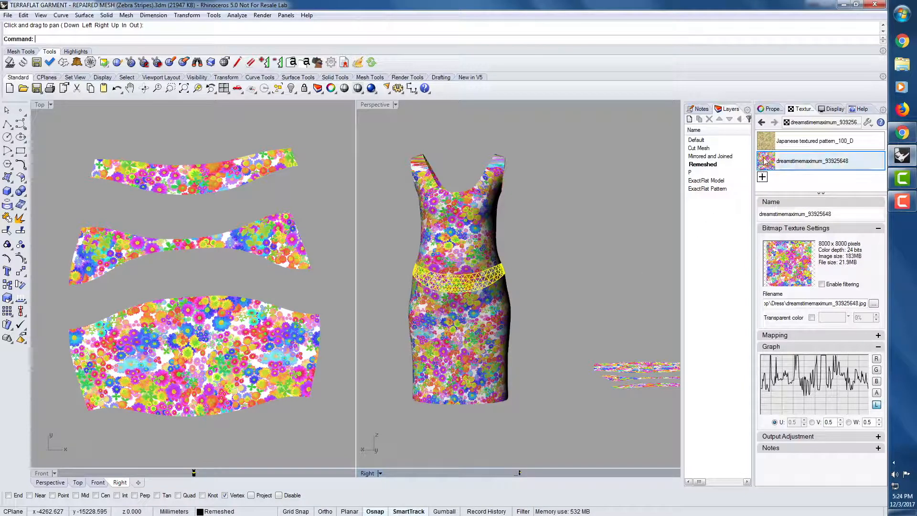
pyautogui.moveTo(769, 146); pyautogui.dragTo(502, 270)
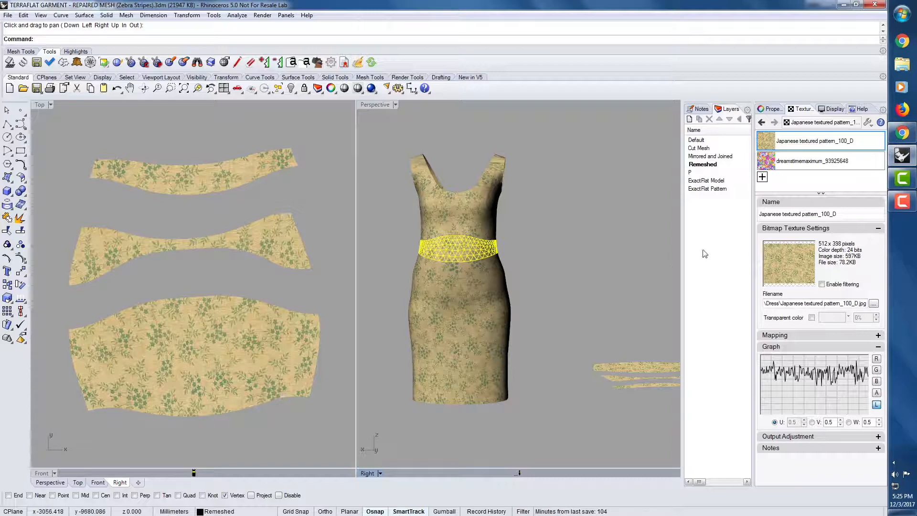
# Add the zebra image dreamstimemaximum_66644658.jpg from the Dress folder as a texture and apply it to the dress
pyautogui.click(763, 178)
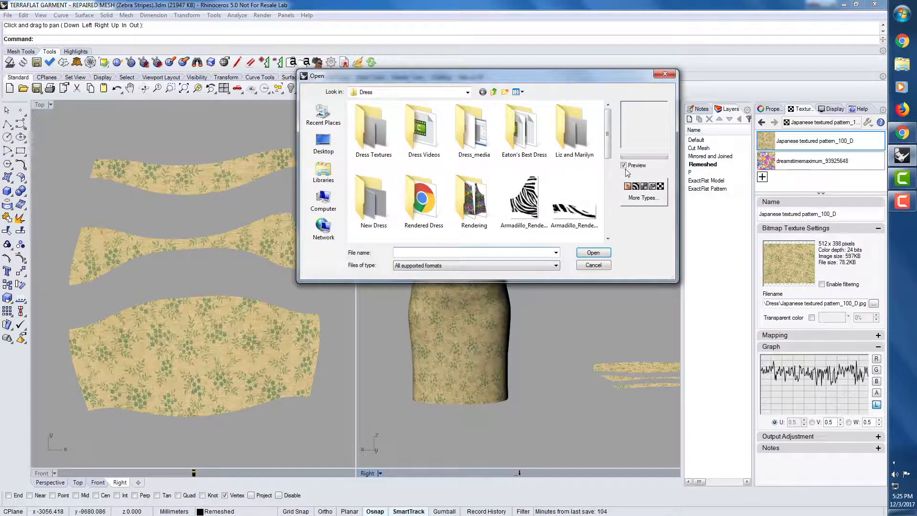
pyautogui.scroll(-5, 585, 190)
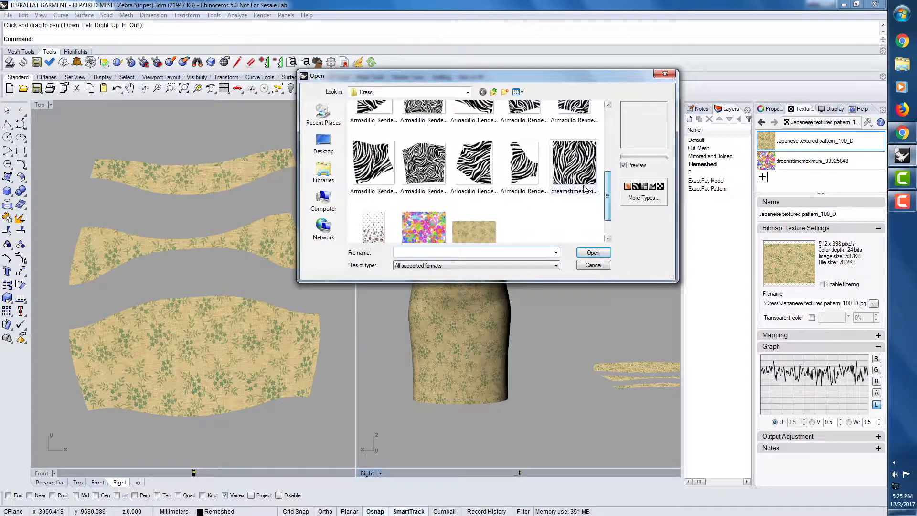
pyautogui.doubleClick(585, 190)
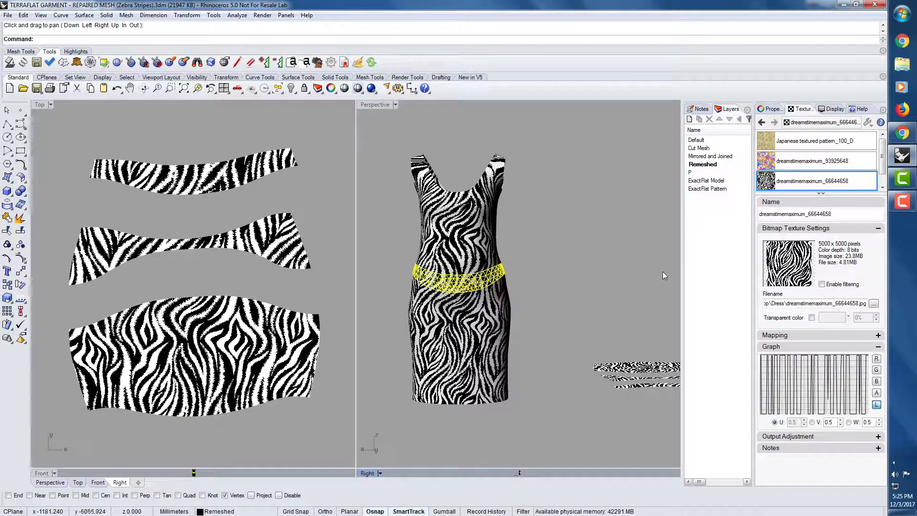
pyautogui.click(664, 270)
# Preview the dreamstimemaximum_93925648 texture on the dress, then apply Japanese textured pattern_100_D instead
pyautogui.click(771, 161)
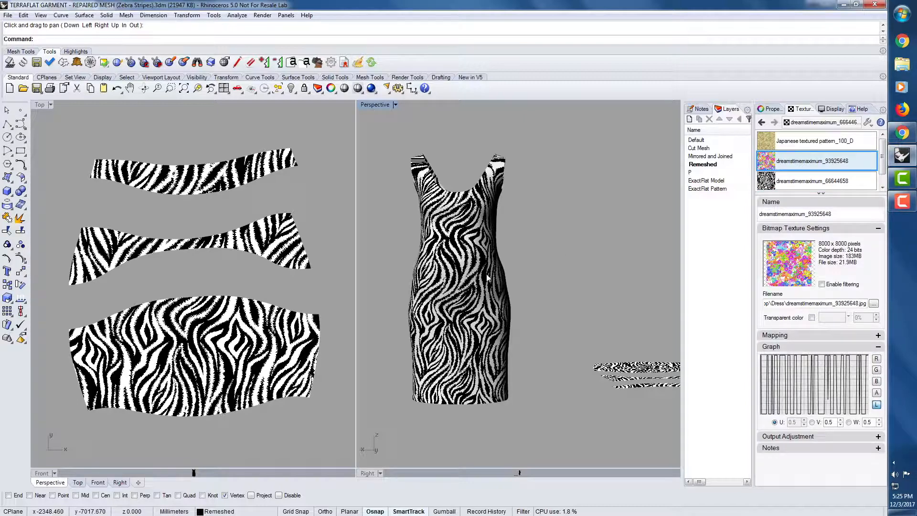
pyautogui.moveTo(766, 161); pyautogui.dragTo(485, 266)
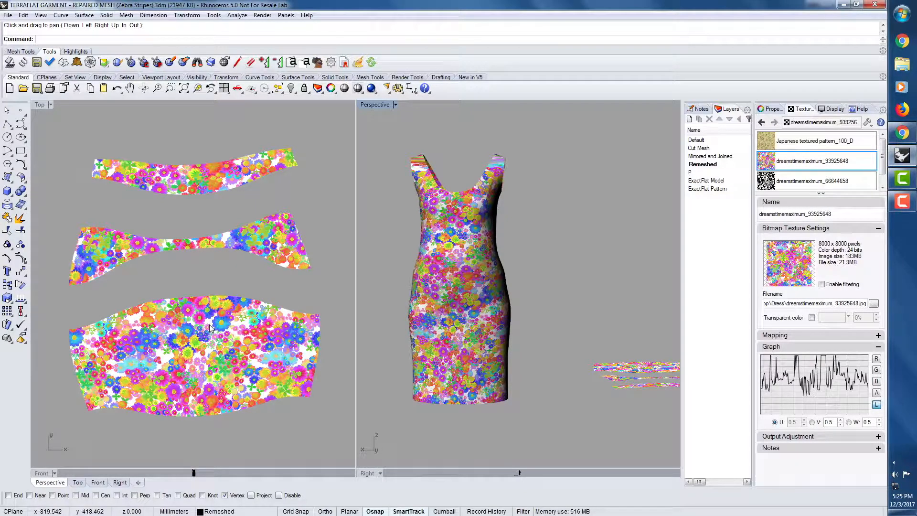
pyautogui.moveTo(812, 141); pyautogui.dragTo(459, 281)
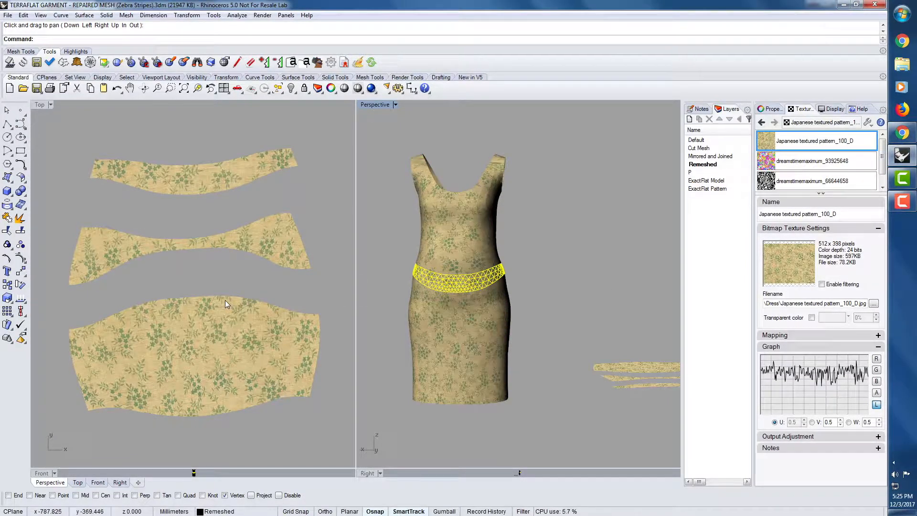
# Maximize the Top view, bring the upper and middle pattern pieces nearly edge to edge, and inspect the print match along the seam
pyautogui.click(38, 109)
pyautogui.doubleClick(38, 105)
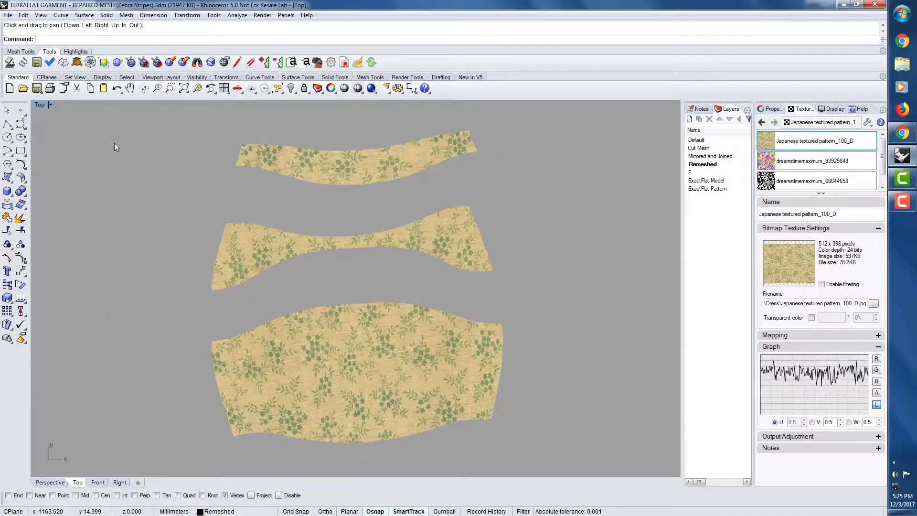
pyautogui.scroll(2, 349, 234)
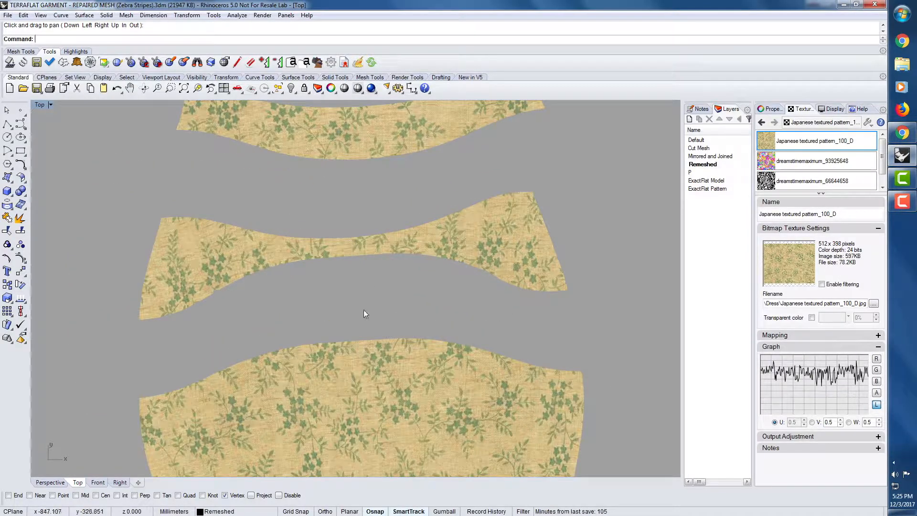
pyautogui.moveTo(364, 248)
pyautogui.mouseDown()
pyautogui.moveTo(365, 333)
pyautogui.moveTo(378, 250)
pyautogui.mouseUp()
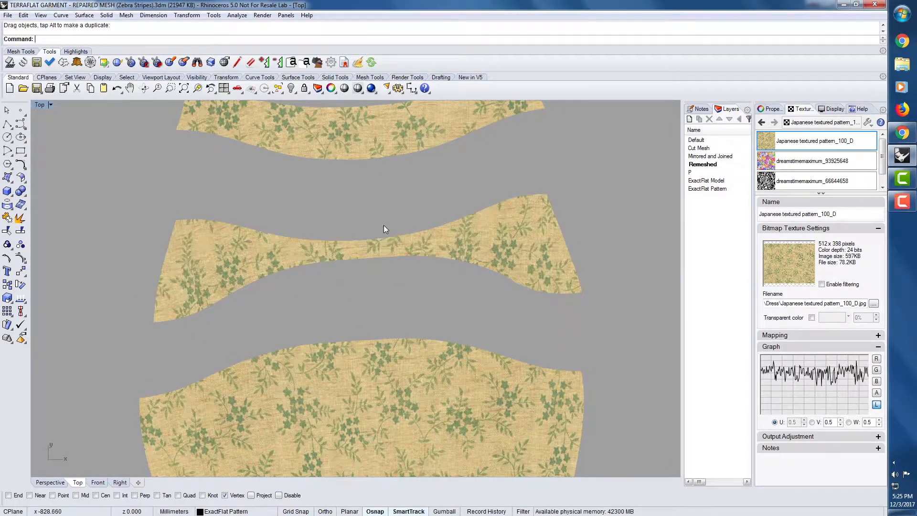
pyautogui.moveTo(378, 151); pyautogui.dragTo(368, 225)
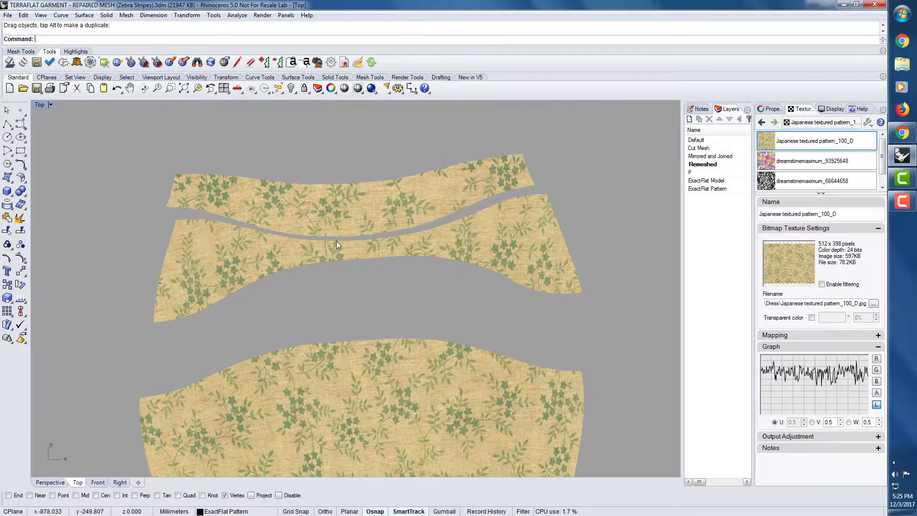
pyautogui.scroll(3, 329, 241)
pyautogui.scroll(2, 324, 241)
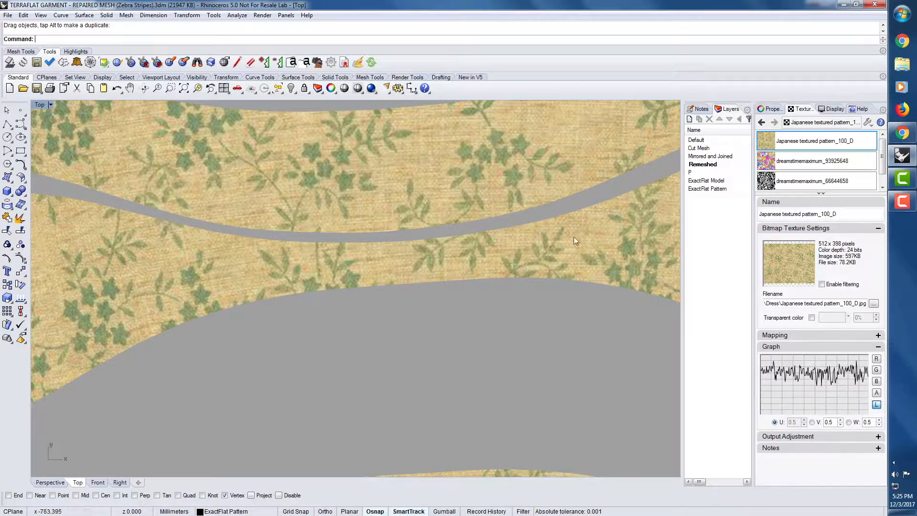
pyautogui.scroll(-3, 371, 351)
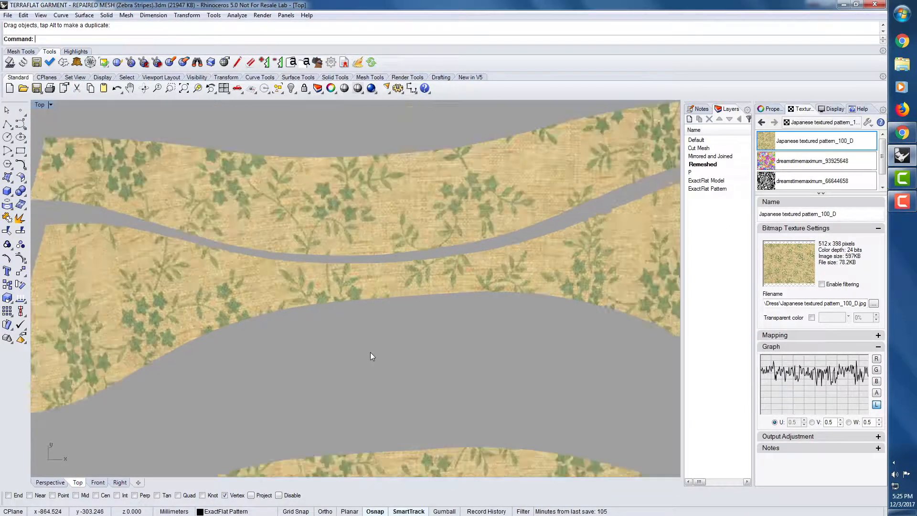
pyautogui.scroll(-2, 370, 352)
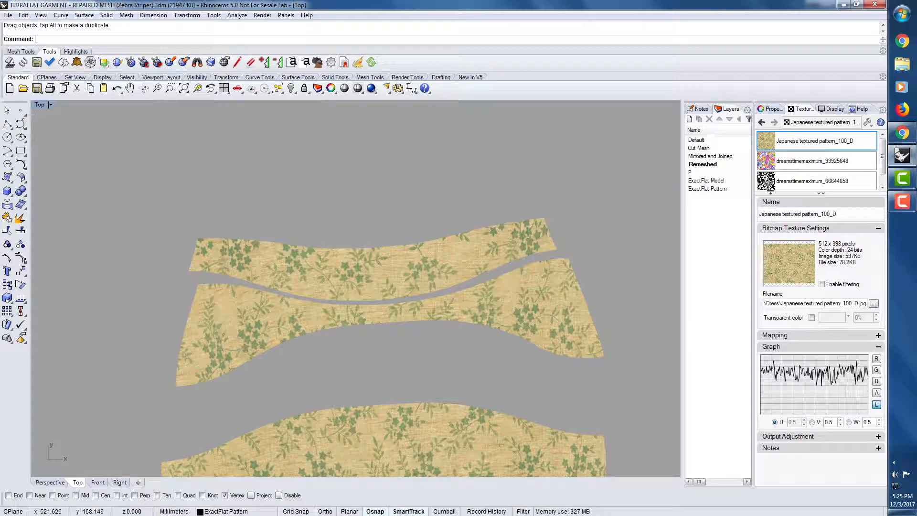
# Try to apply the dreamstimemaximum_93925648 texture in the maximized Top view, and return to the multi-view layout
pyautogui.moveTo(759, 159); pyautogui.dragTo(543, 244)
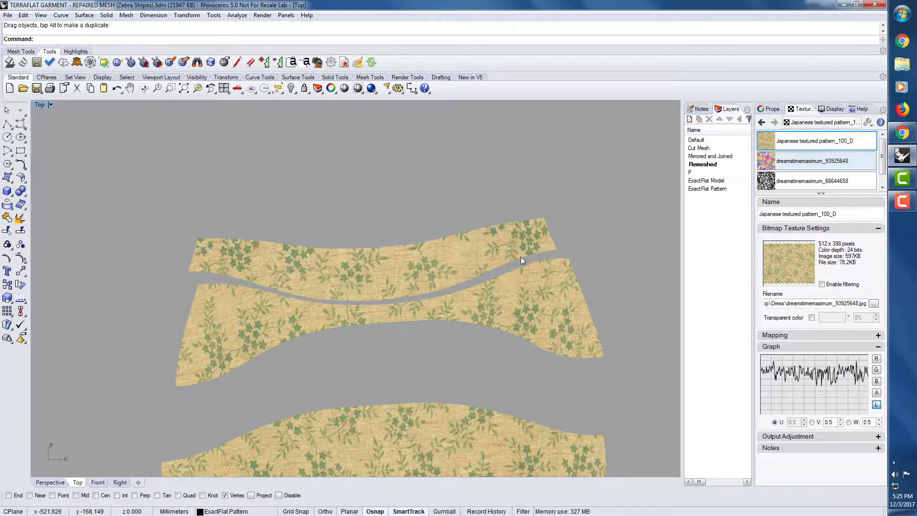
pyautogui.doubleClick(37, 106)
pyautogui.doubleClick(36, 106)
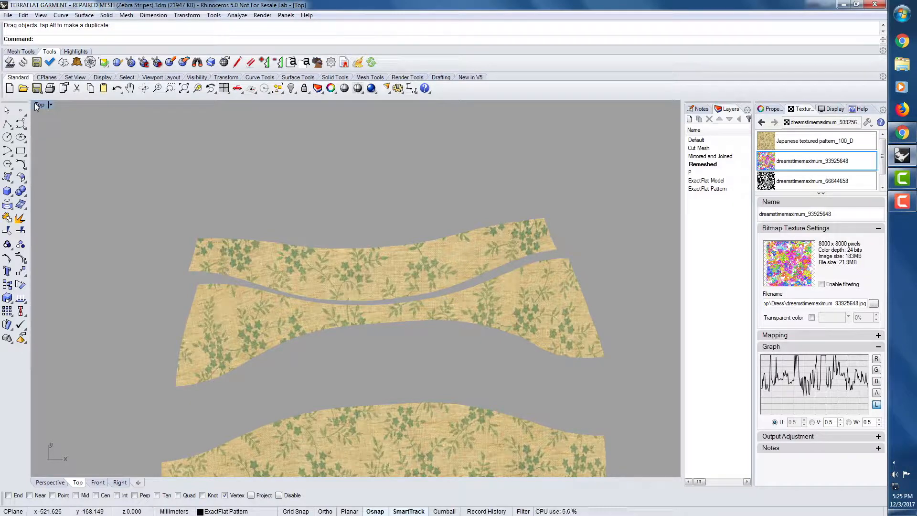
pyautogui.doubleClick(37, 106)
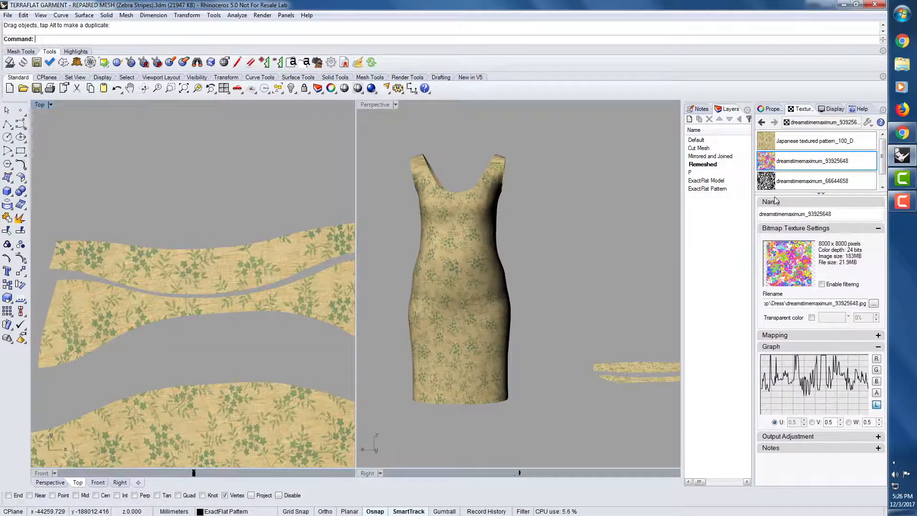
# Apply the dreamstimemaximum_66644658 zebra texture to the dress and move the upper pattern piece away from the middle one
pyautogui.moveTo(812, 180); pyautogui.dragTo(477, 289)
pyautogui.click(284, 283)
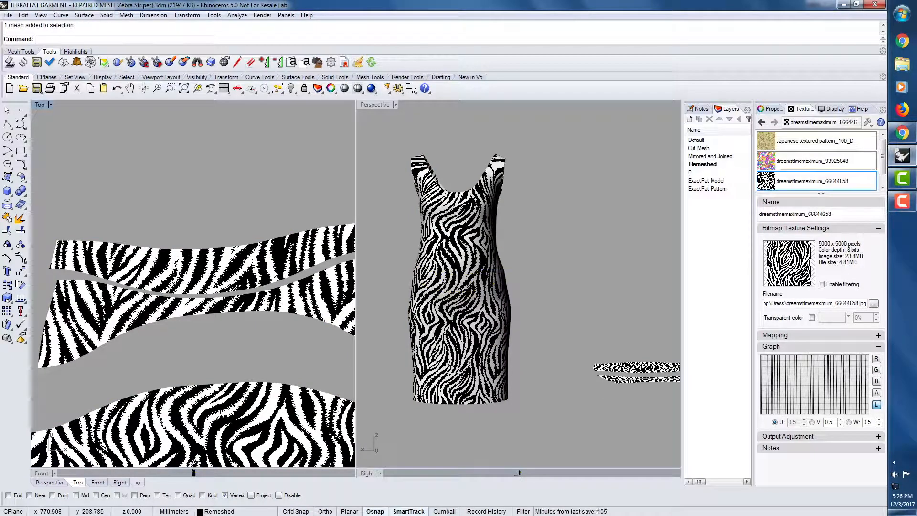
pyautogui.scroll(3, 255, 284)
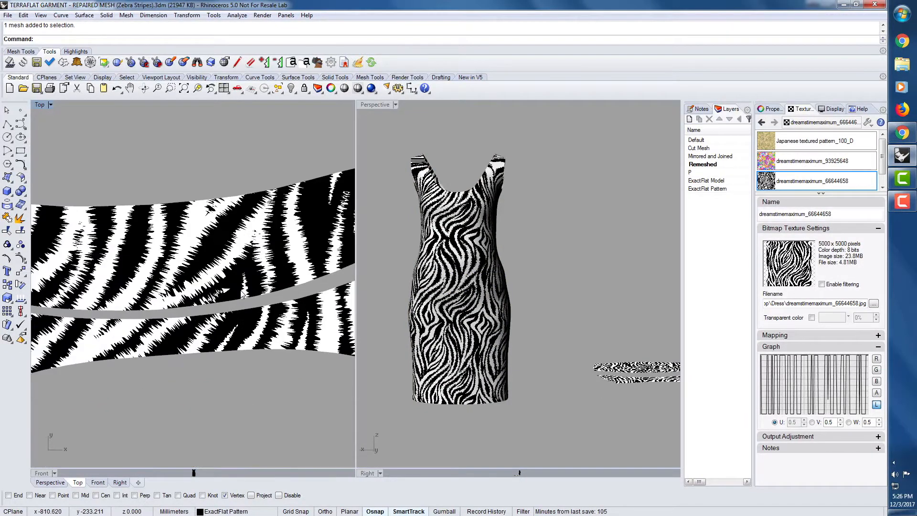
pyautogui.moveTo(243, 292); pyautogui.dragTo(252, 252)
pyautogui.click(260, 282)
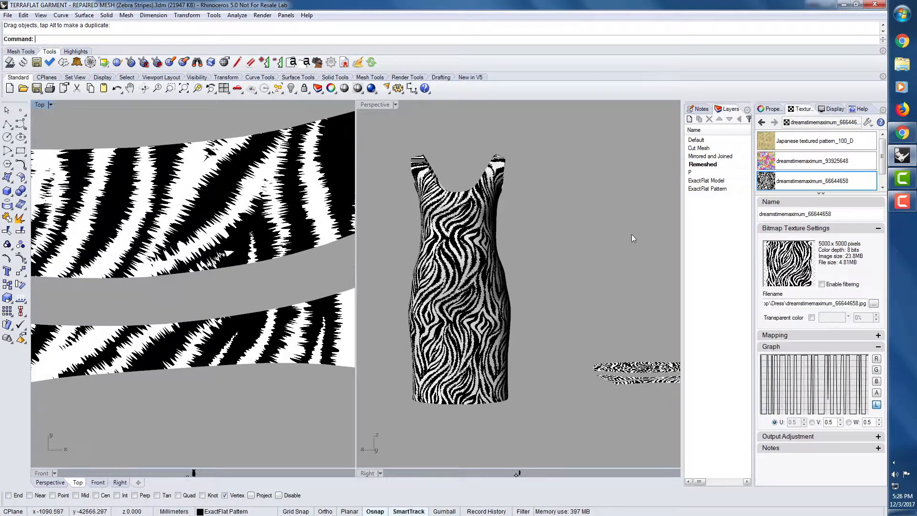
# Apply the dreamstimemaximum_93925648 texture to the dress and move the upper pattern piece back against the middle one
pyautogui.click(793, 160)
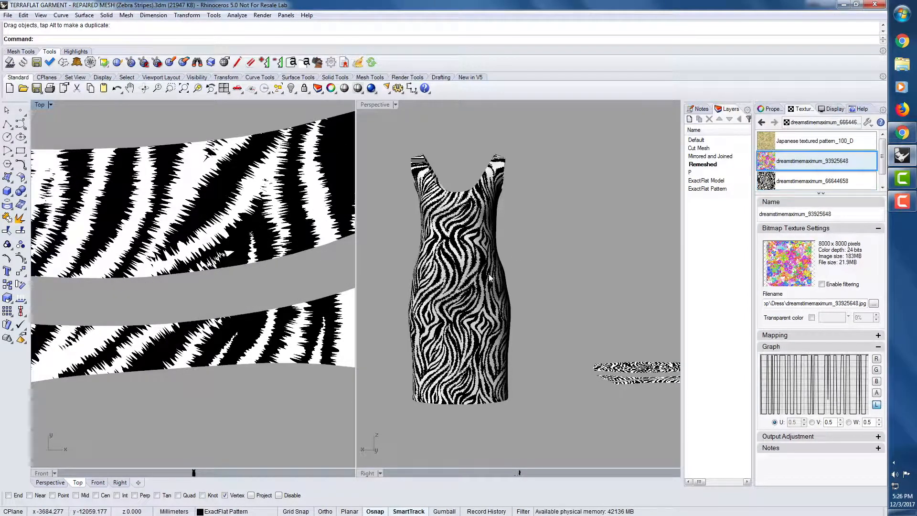
pyautogui.moveTo(770, 168); pyautogui.dragTo(477, 288)
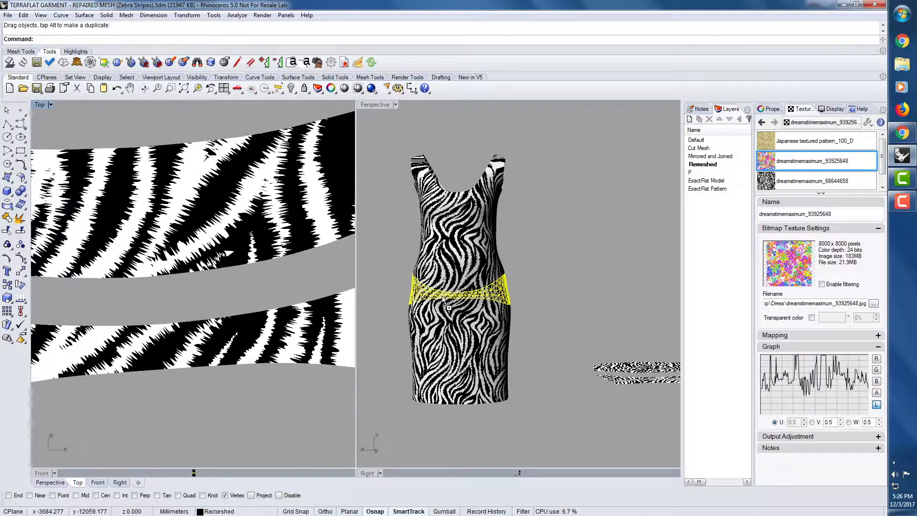
pyautogui.moveTo(254, 249); pyautogui.dragTo(269, 294)
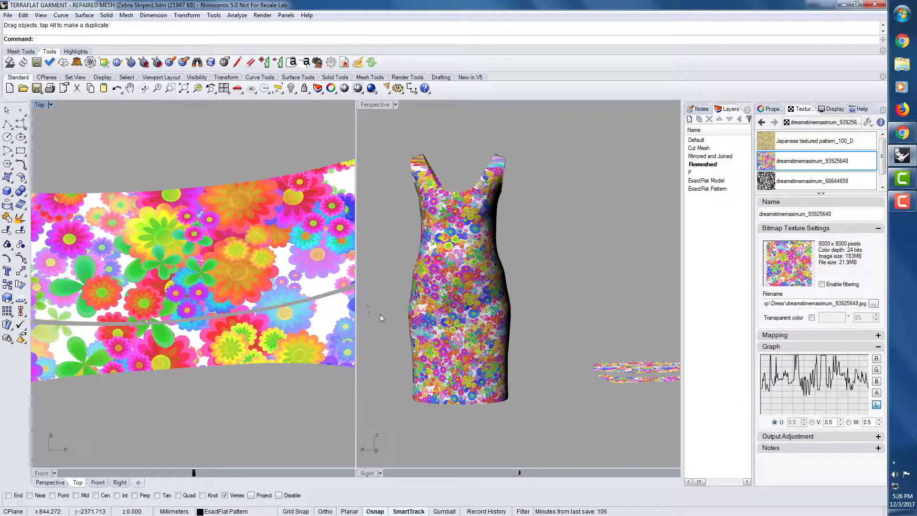
# Preview Japanese textured pattern_100_D on the dress, then apply the dreamstimemaximum_66644658 zebra texture
pyautogui.click(382, 311)
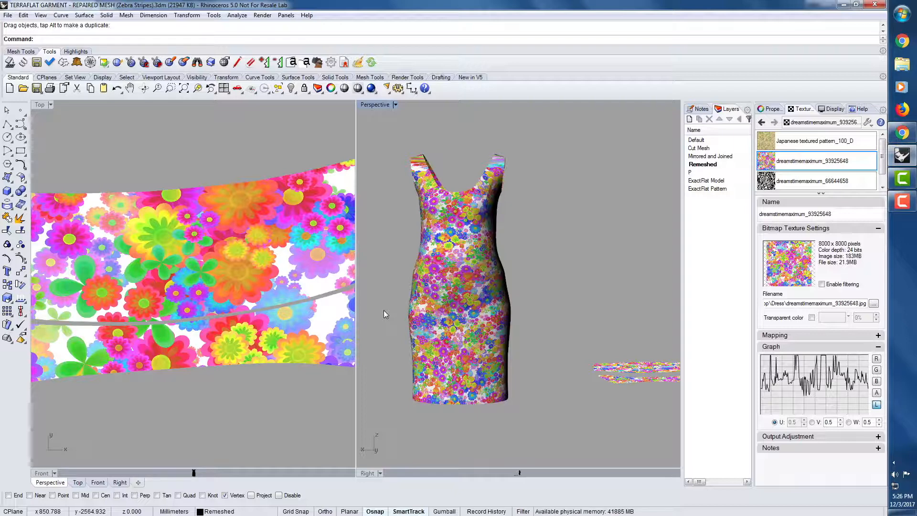
pyautogui.moveTo(779, 143); pyautogui.dragTo(479, 258)
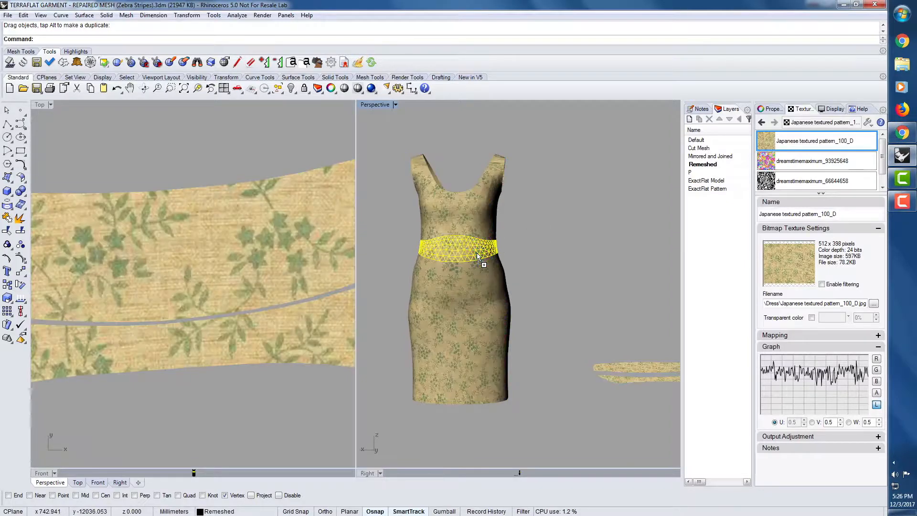
pyautogui.moveTo(778, 181); pyautogui.dragTo(460, 297)
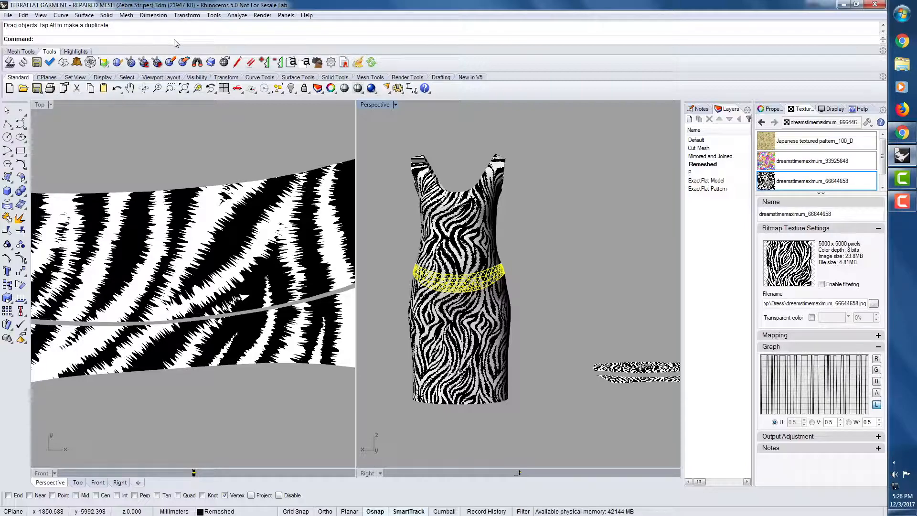
# Run the ArmadilloRender command on the upper and middle pattern pieces in the Top view
pyautogui.write('ArmadilloRender')
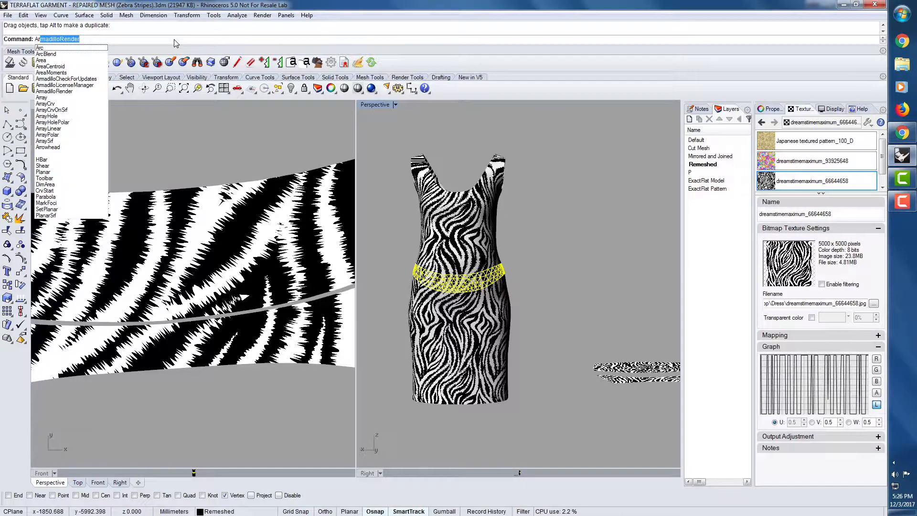
pyautogui.press('Return')
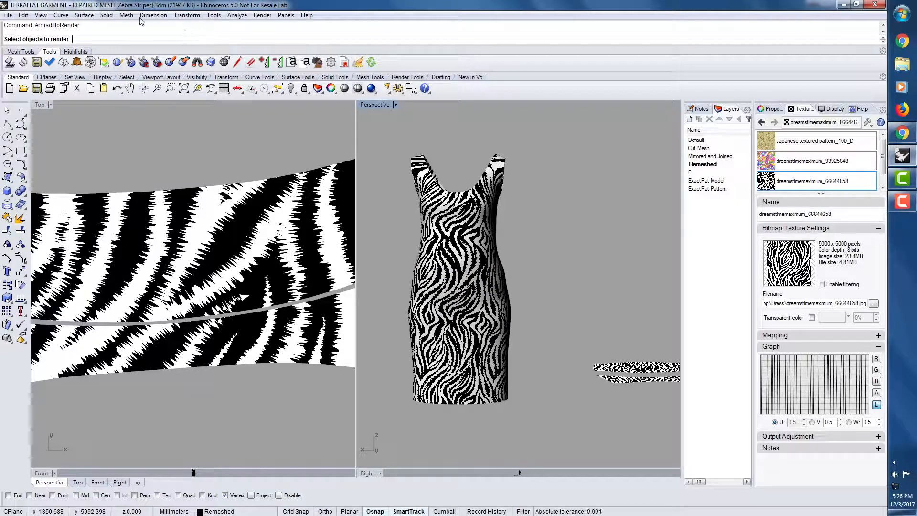
pyautogui.click(192, 218)
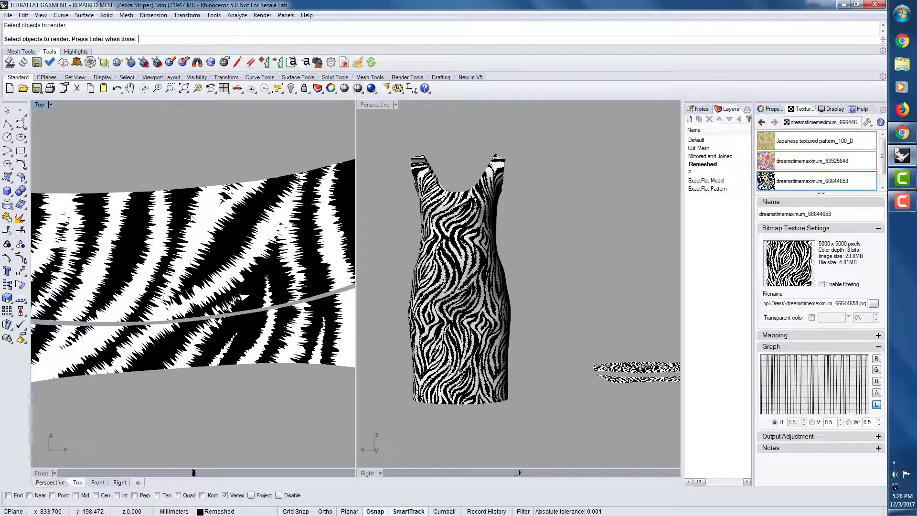
pyautogui.click(221, 356)
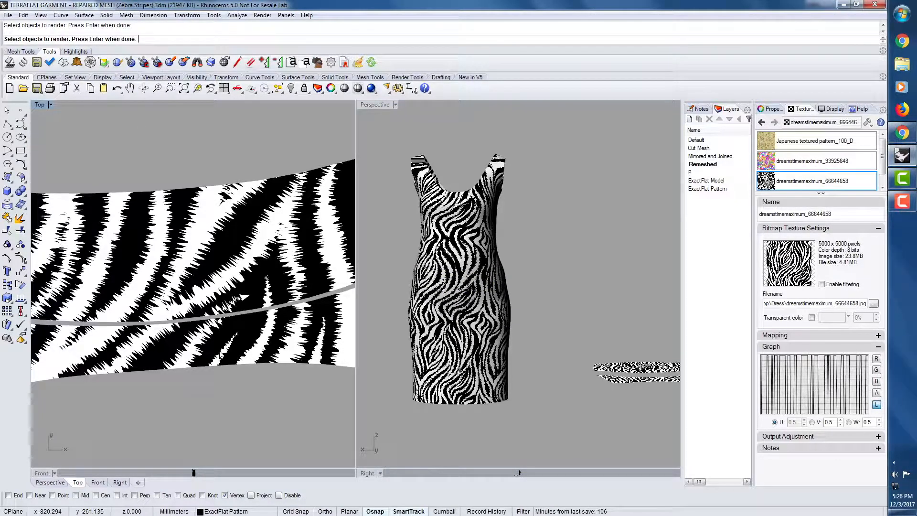
pyautogui.press('Return')
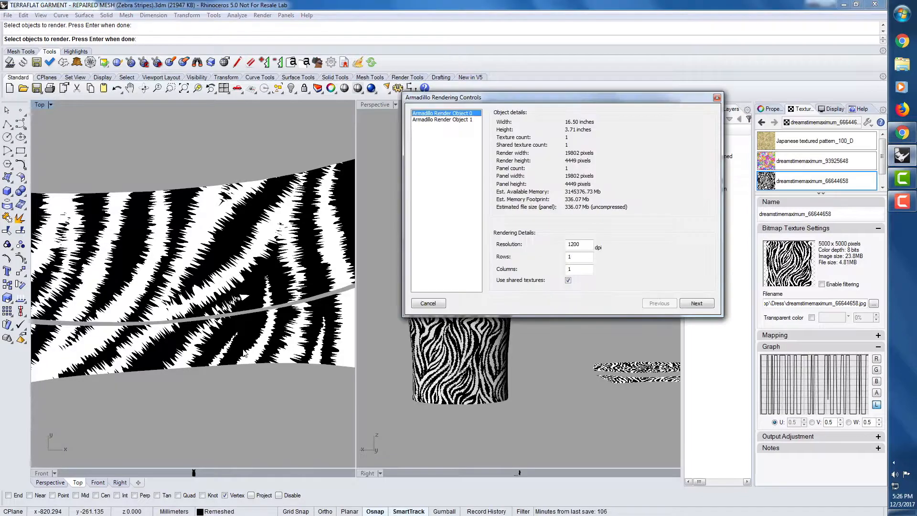
# Set the rendering resolution to 200 dpi for both Armadillo render objects, 0 and 1
pyautogui.click(449, 120)
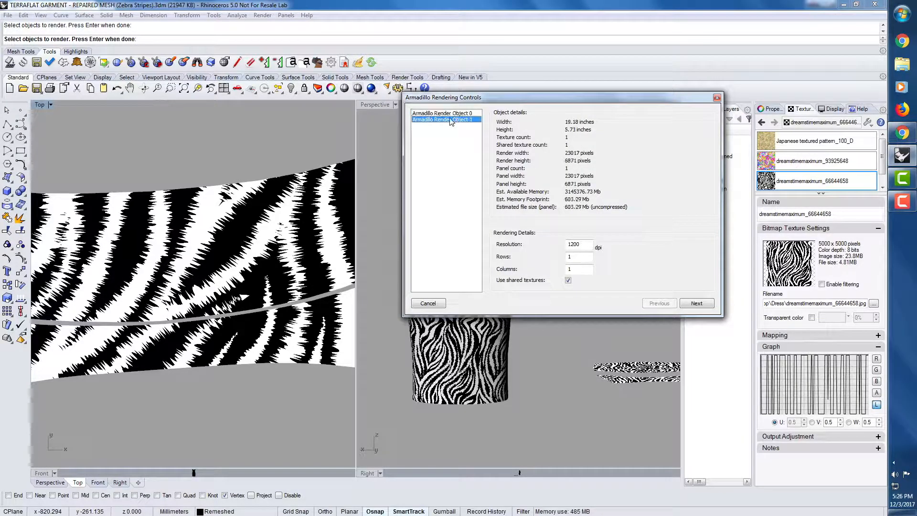
pyautogui.click(449, 114)
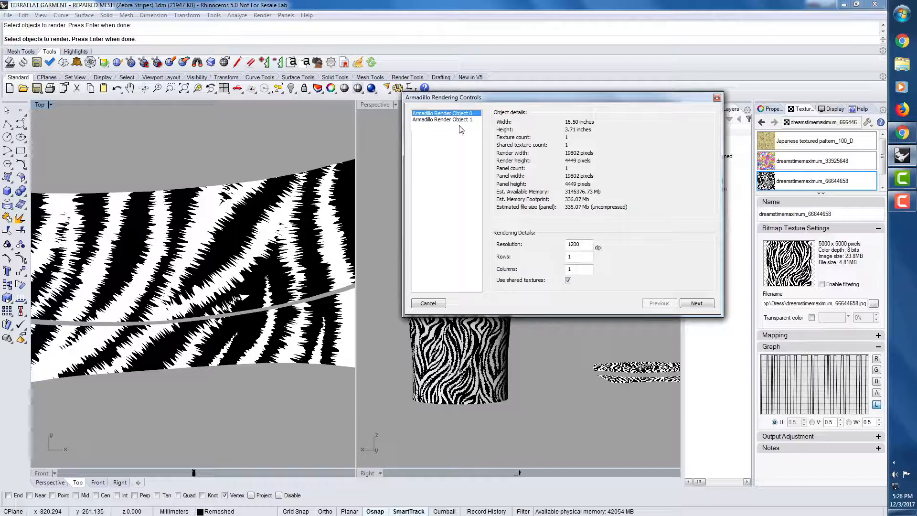
pyautogui.write('200')
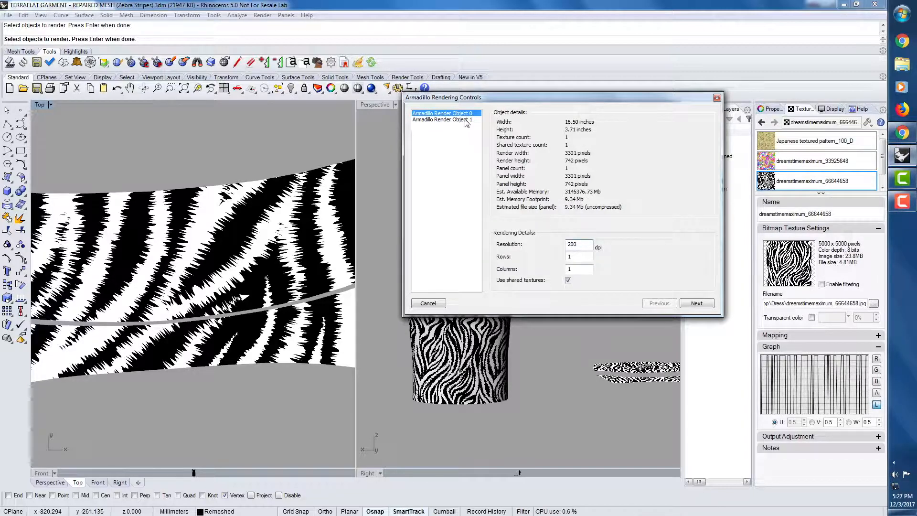
pyautogui.click(467, 120)
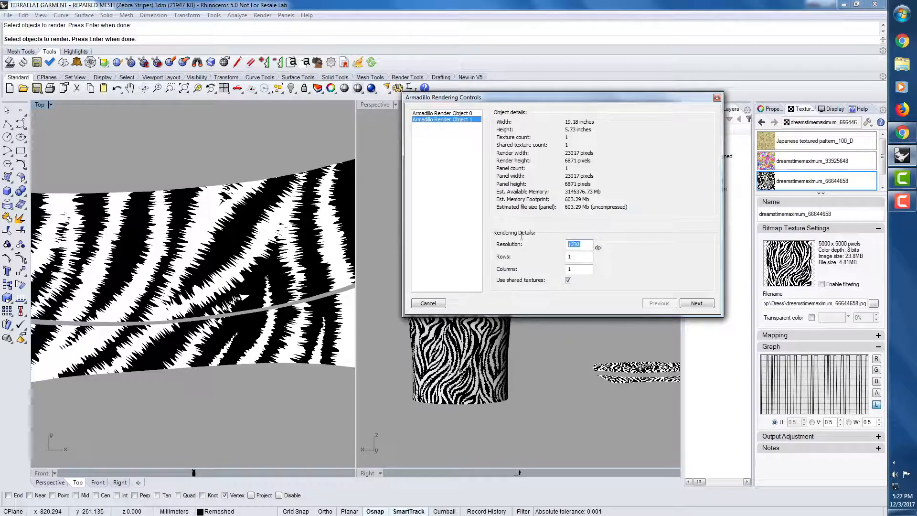
pyautogui.write('200')
# Set the zebra texture's conversion method to No Conversion and render both pattern pieces as TIFF files to the Desktop
pyautogui.click(695, 303)
pyautogui.click(528, 156)
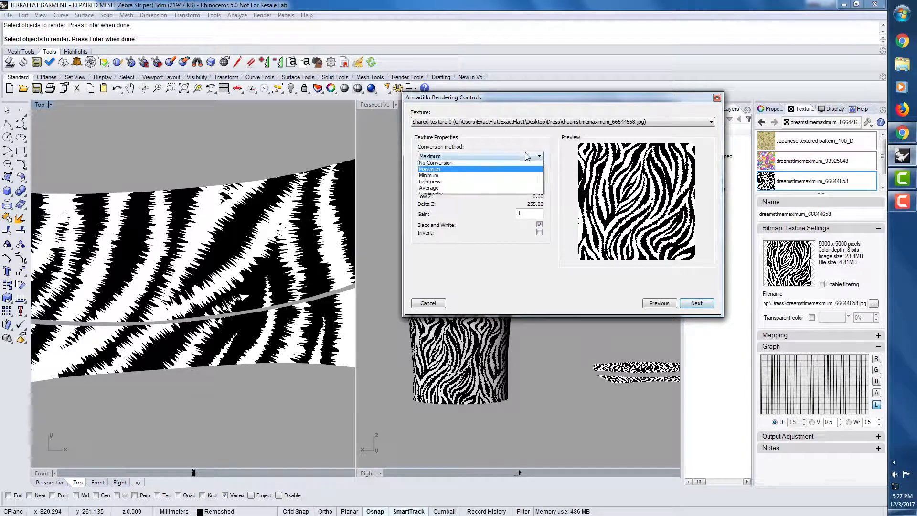
pyautogui.click(511, 164)
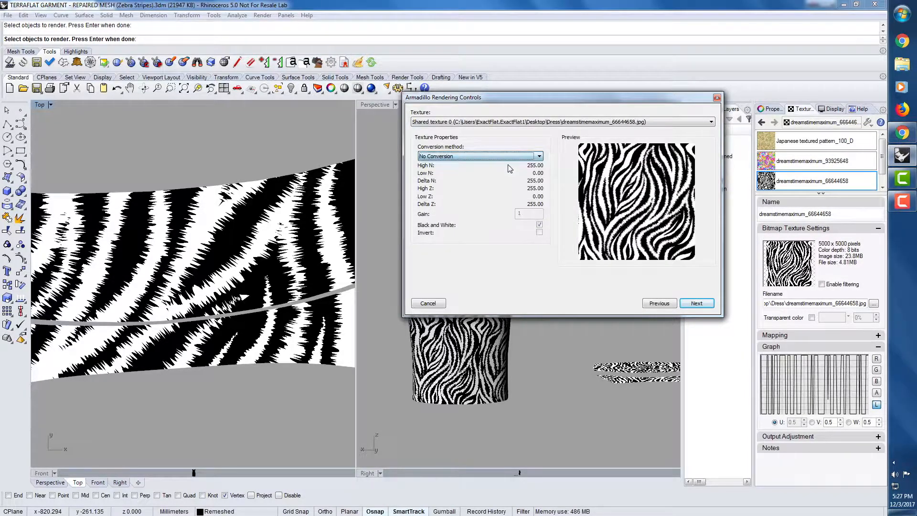
pyautogui.click(711, 308)
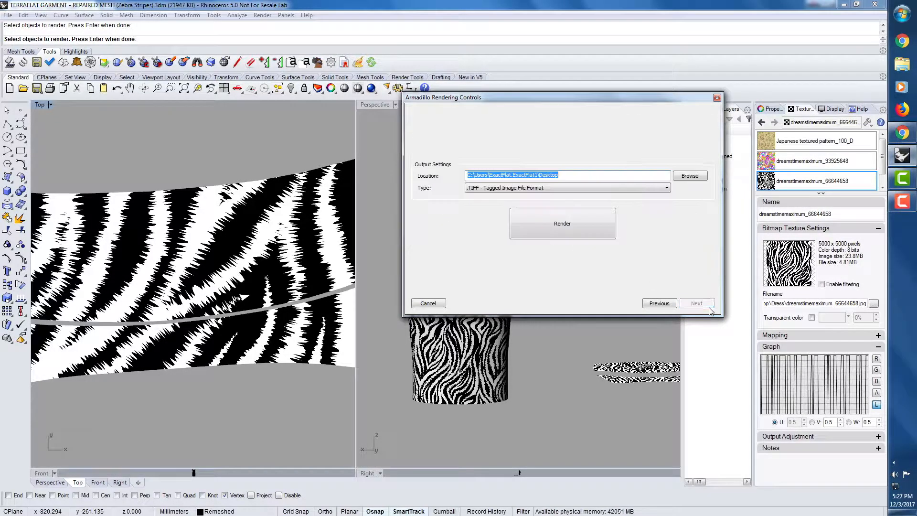
pyautogui.click(588, 217)
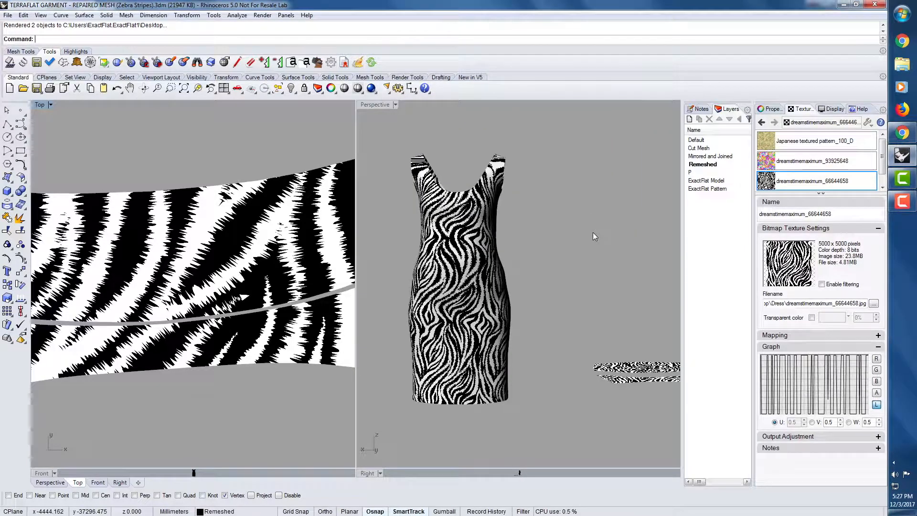
# Apply Japanese textured pattern_100_D to the dress and run ArmadilloRender on the two pattern pieces in the Top view
pyautogui.moveTo(812, 141); pyautogui.dragTo(479, 266)
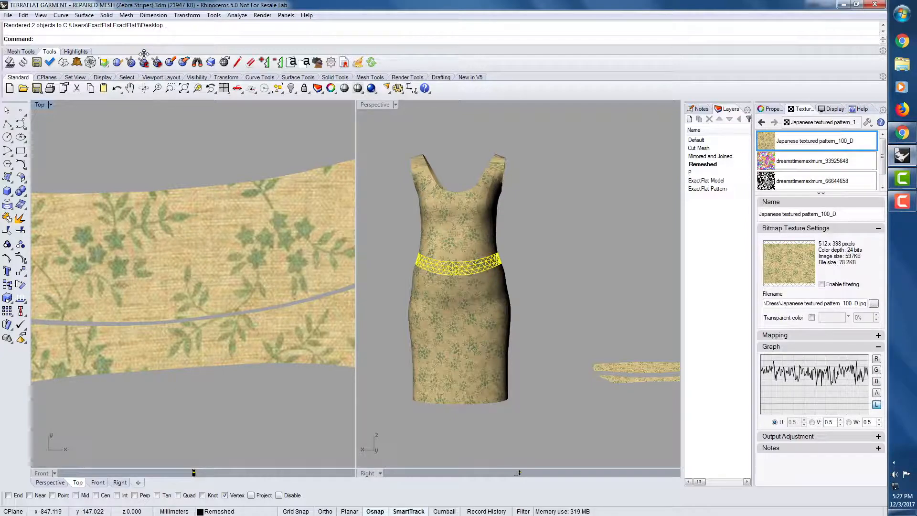
pyautogui.write('ArmadilloRender')
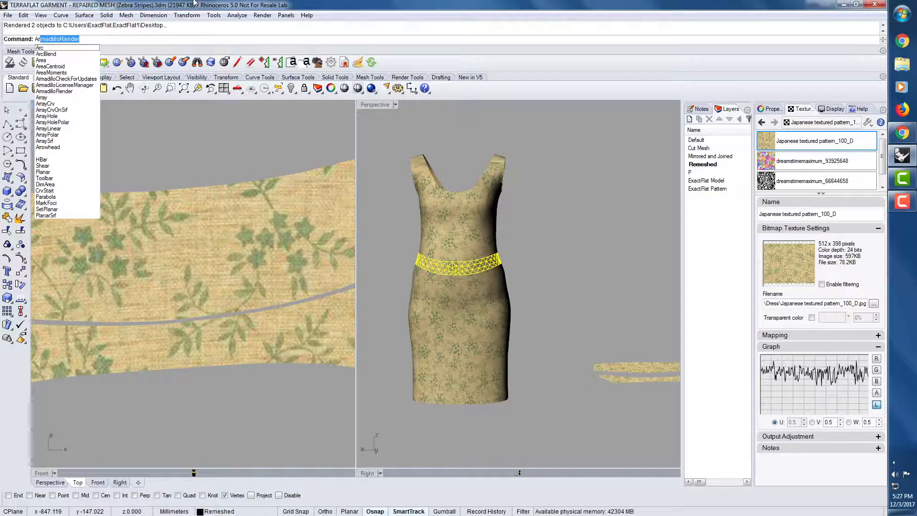
pyautogui.press('Return')
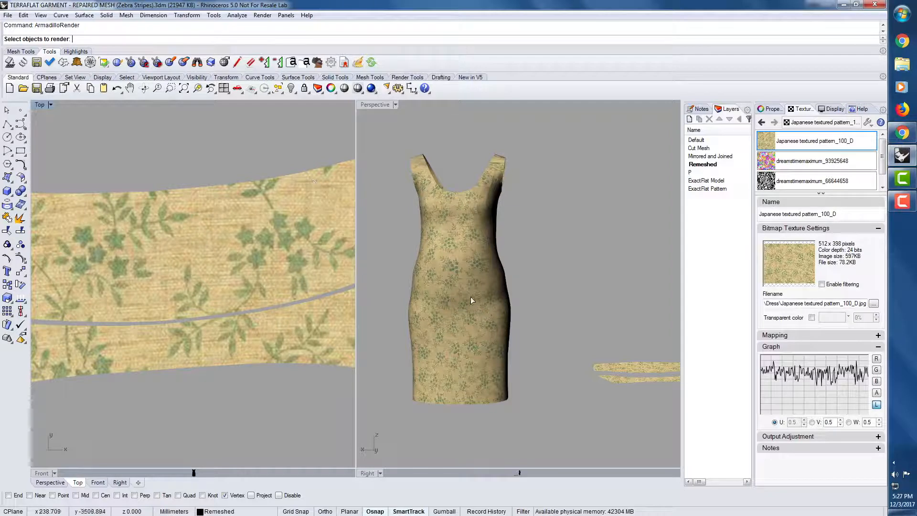
pyautogui.click(331, 258)
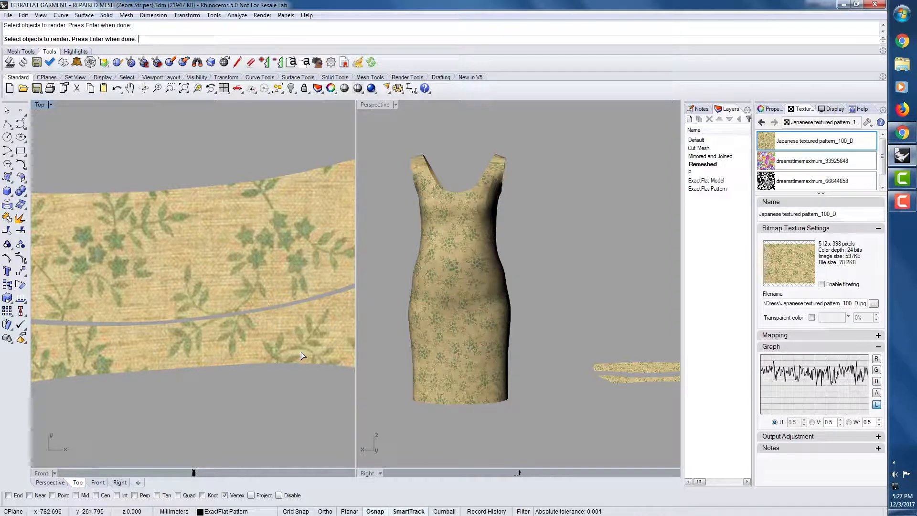
pyautogui.press('Return')
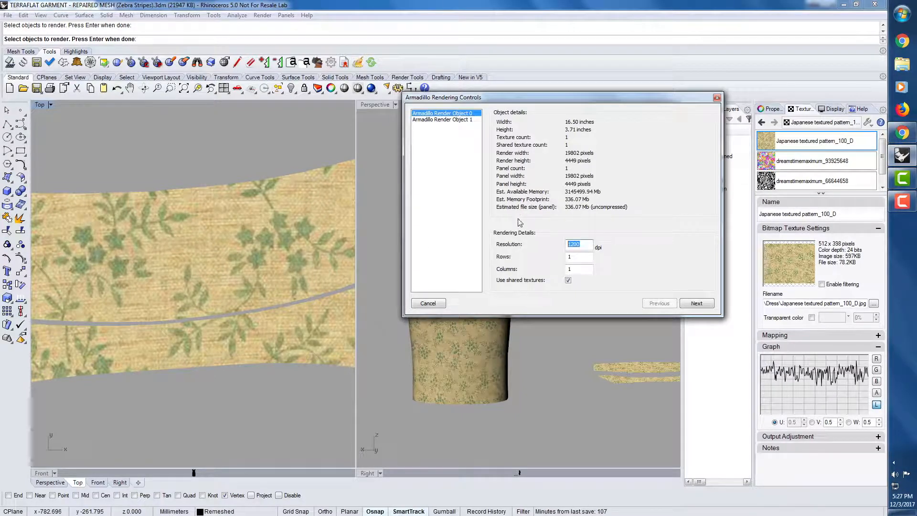
# Set the resolution to 200 dpi for Armadillo Render Object 0 and Armadillo Render Object 1
pyautogui.write('200')
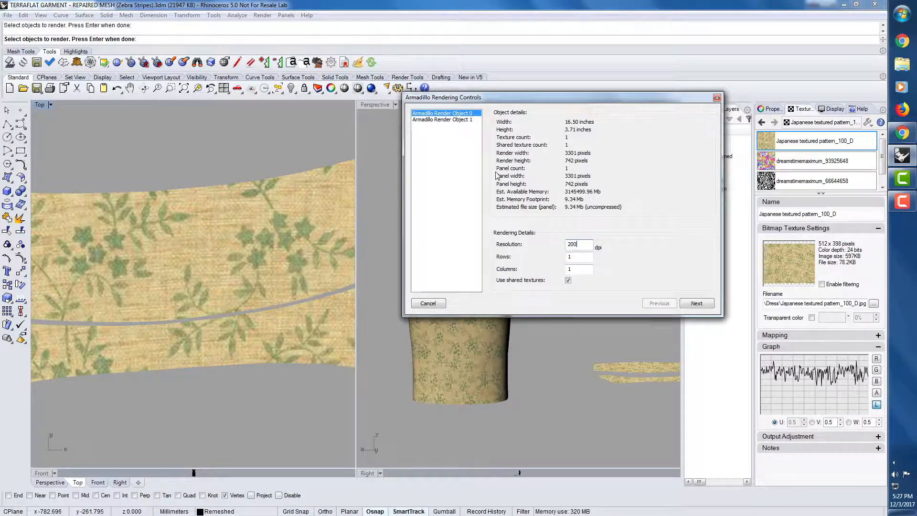
pyautogui.click(464, 120)
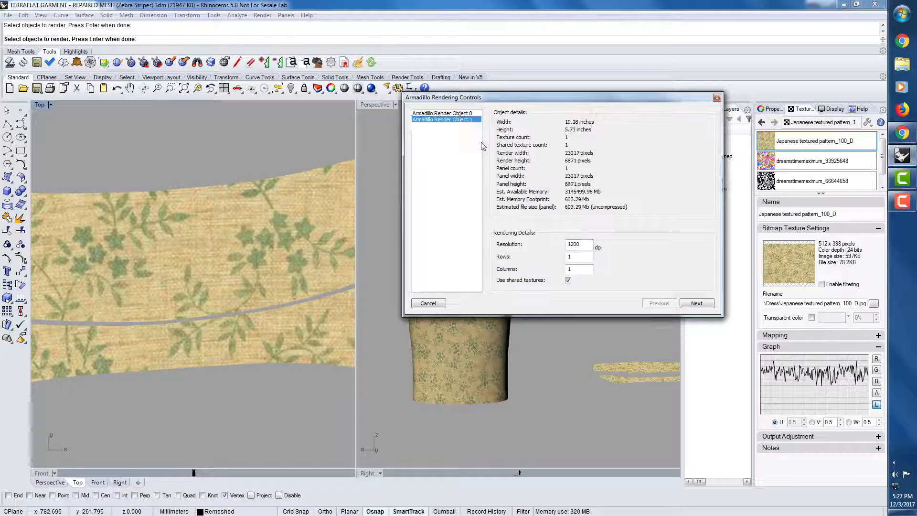
pyautogui.doubleClick(585, 243)
pyautogui.write('2')
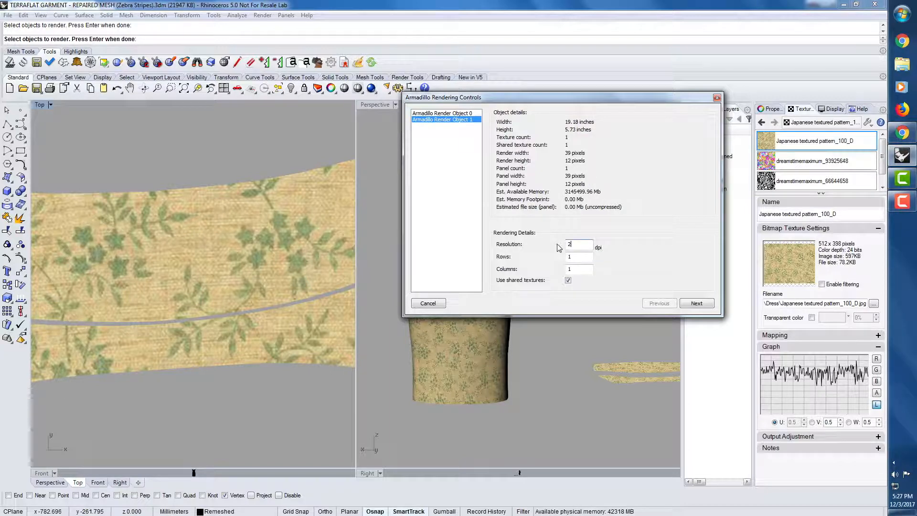
pyautogui.write('00')
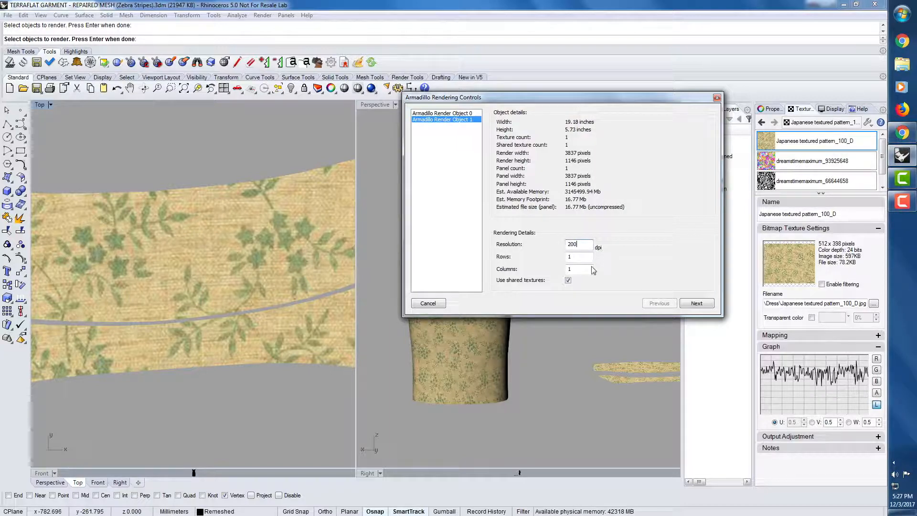
# Choose No Conversion for the Japanese texture and render both pieces to the Desktop in TIFF format
pyautogui.click(696, 303)
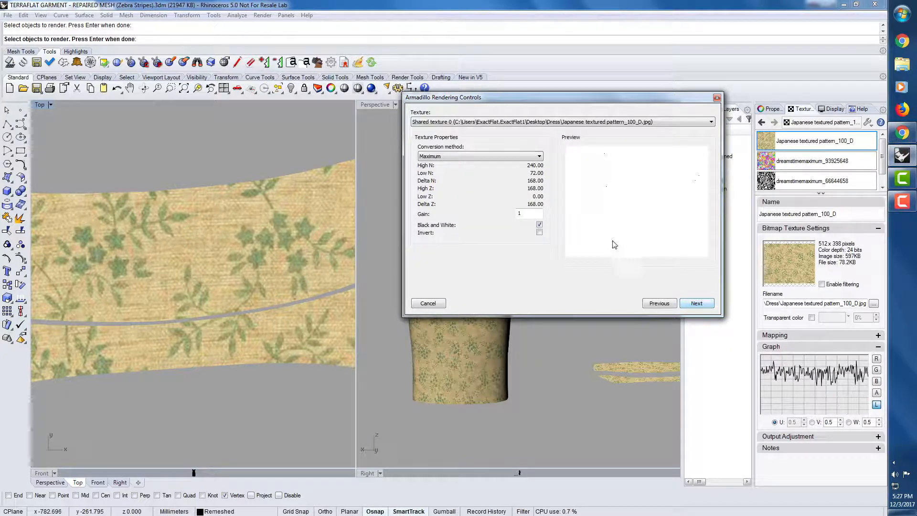
pyautogui.click(521, 159)
pyautogui.click(506, 164)
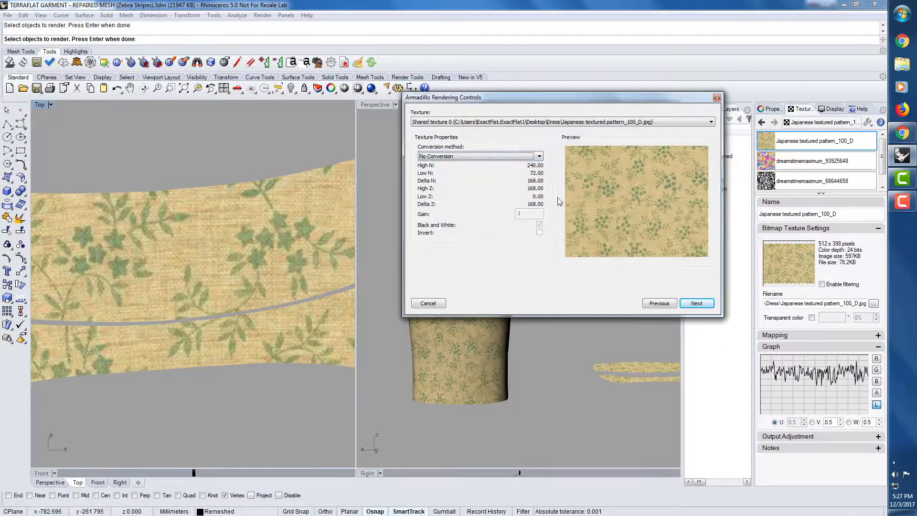
pyautogui.click(686, 306)
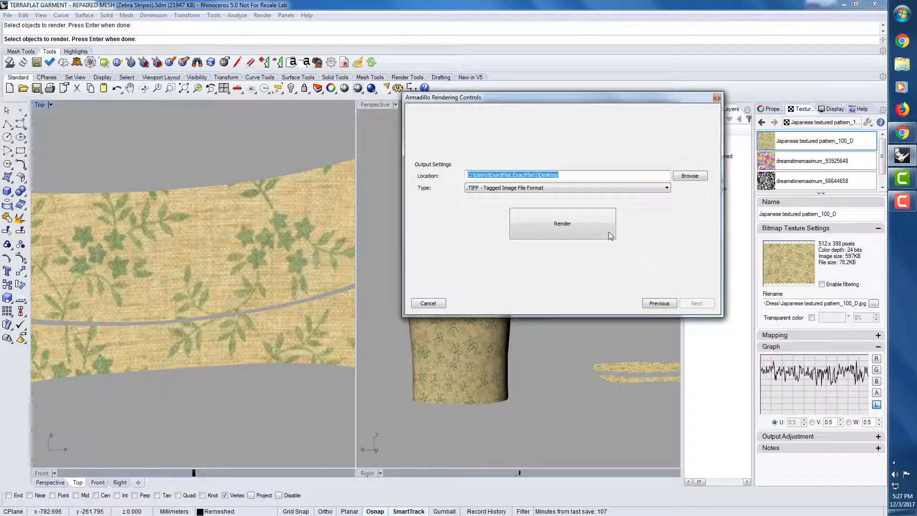
pyautogui.click(597, 223)
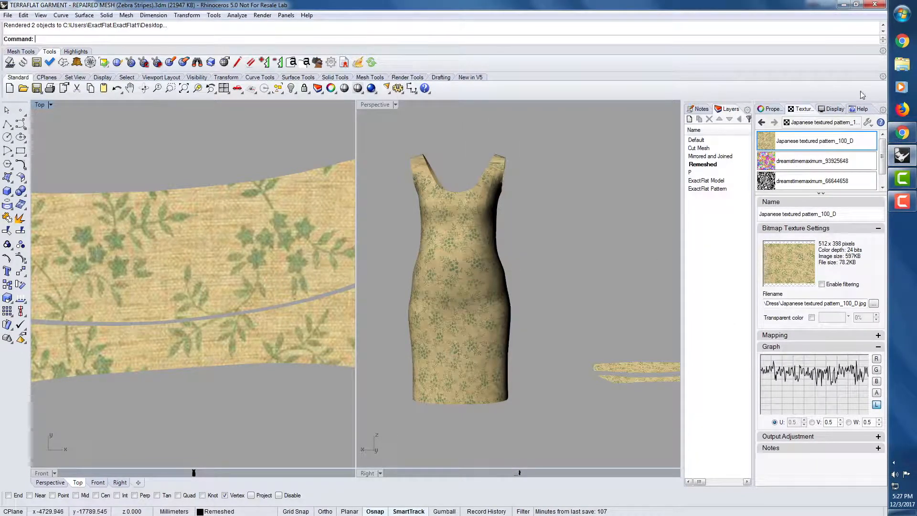
# Switch to the desktop and view the rendered Armadillo_Render_Object_1_r0_c0.TIFF in Windows Photo Viewer
pyautogui.click(843, 5)
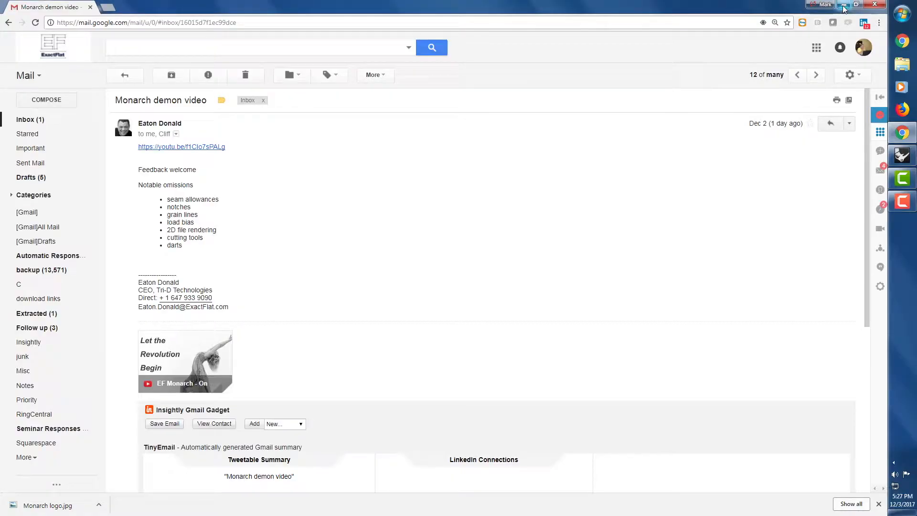
pyautogui.click(843, 6)
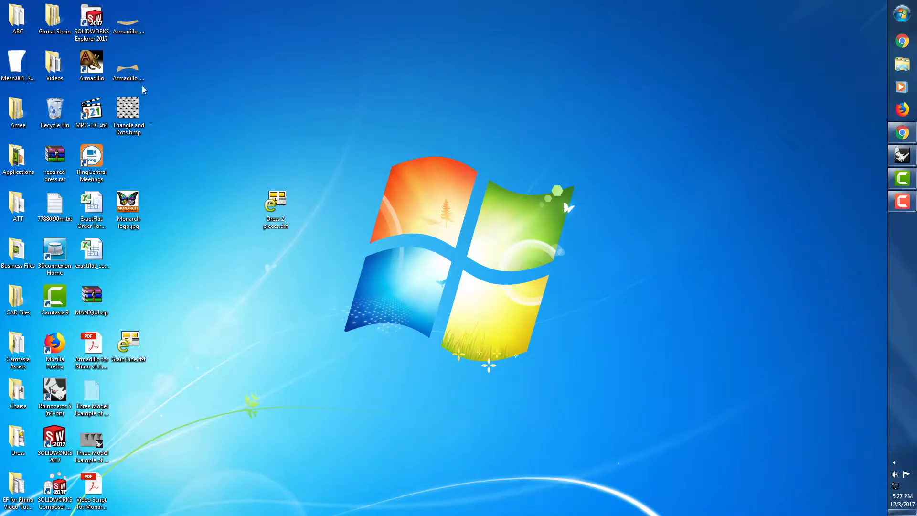
pyautogui.doubleClick(128, 71)
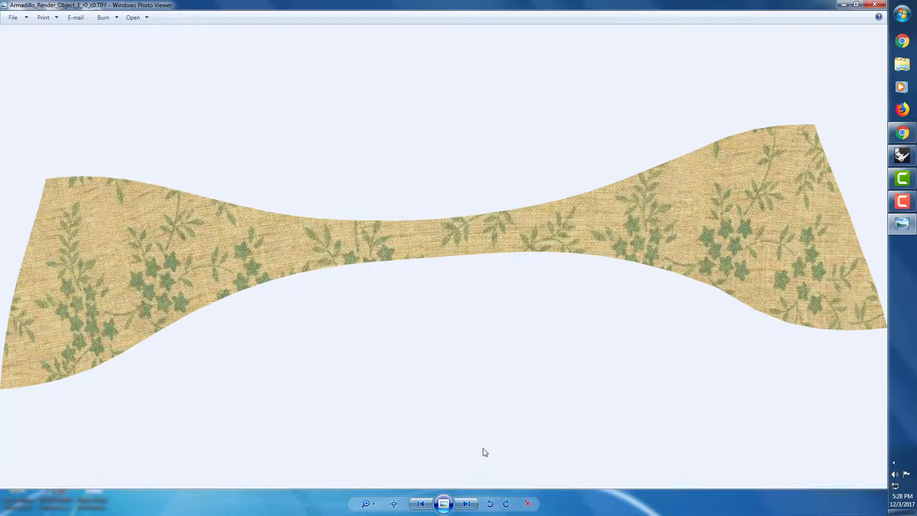
pyautogui.click(473, 505)
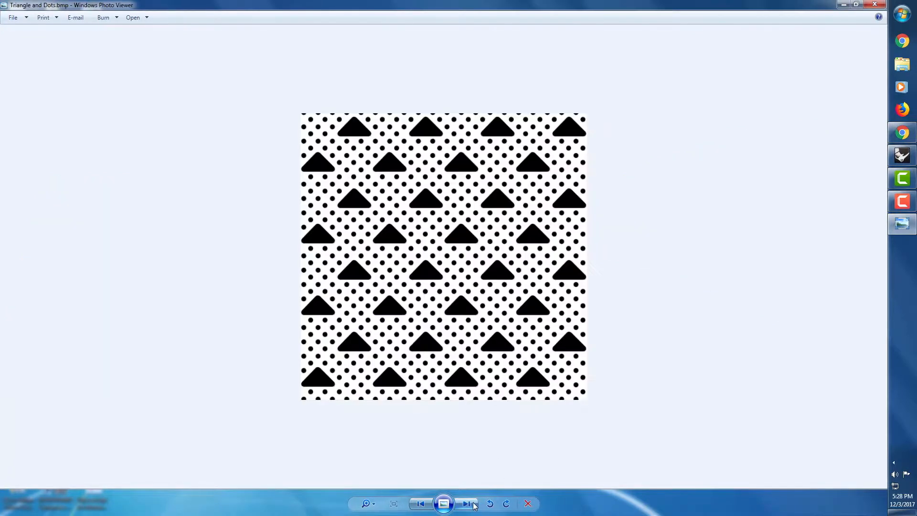
pyautogui.click(875, 5)
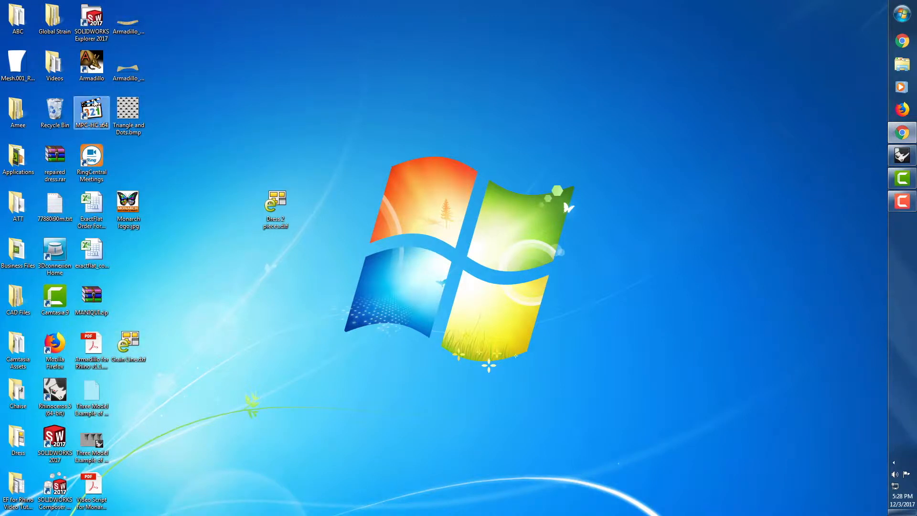
# Move the two rendered Armadillo TIFF files side by side into the empty upper area of the desktop
pyautogui.moveTo(134, 76); pyautogui.dragTo(355, 83)
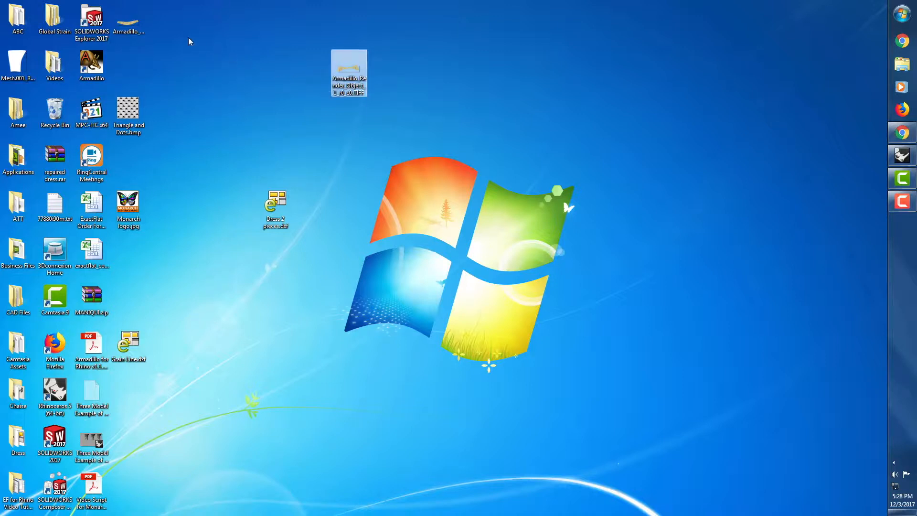
pyautogui.moveTo(126, 28); pyautogui.dragTo(440, 116)
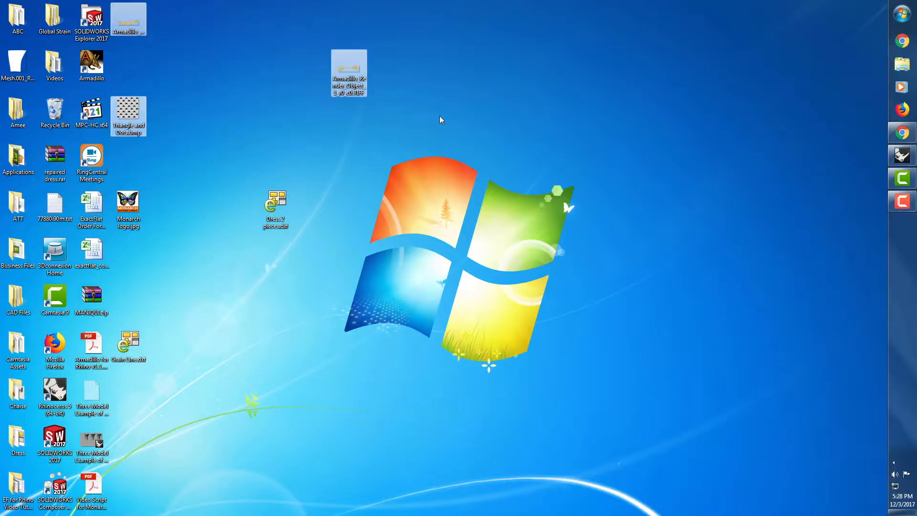
pyautogui.click(440, 116)
pyautogui.moveTo(128, 24); pyautogui.dragTo(443, 100)
pyautogui.click(444, 116)
# Examine the rendered images Armadillo_Render_Object_1_r0_c0.TIFF and Armadillo_Render_Object_0_r0_c0.TIFF one after the other
pyautogui.click(334, 81)
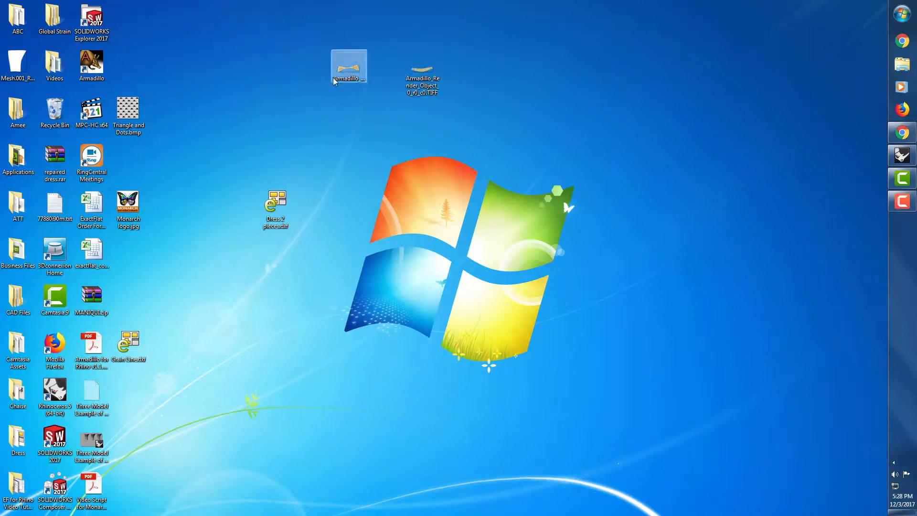
pyautogui.doubleClick(348, 77)
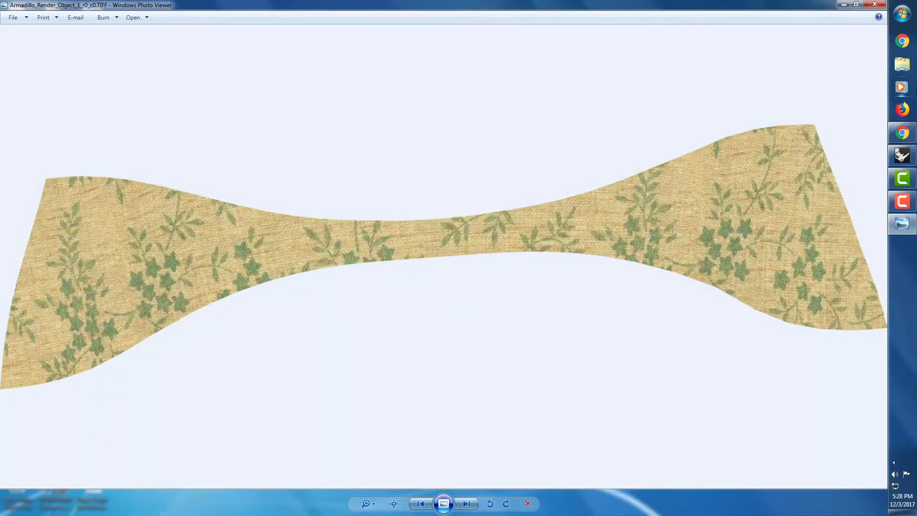
pyautogui.click(875, 5)
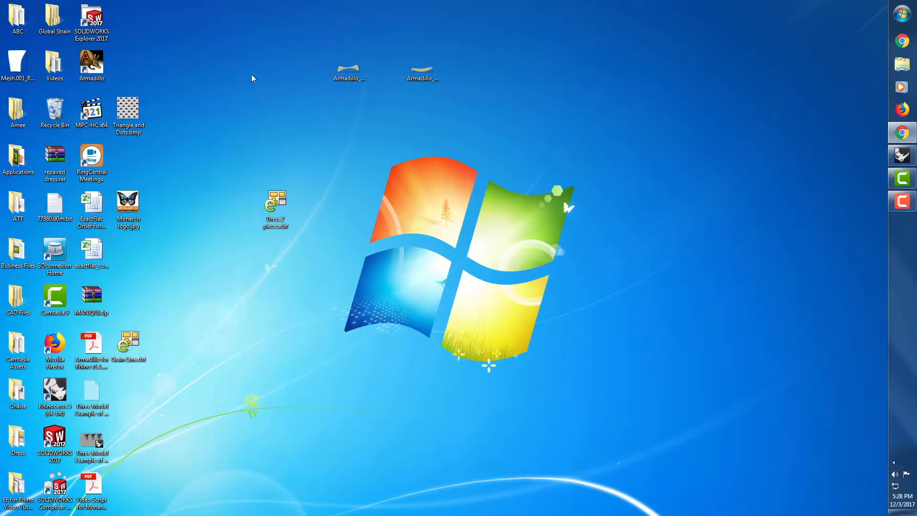
pyautogui.doubleClick(409, 77)
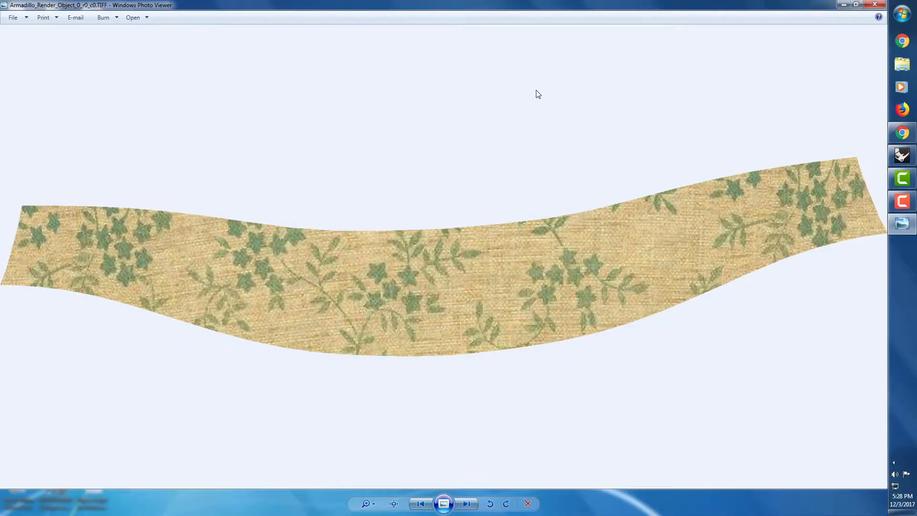
pyautogui.click(875, 5)
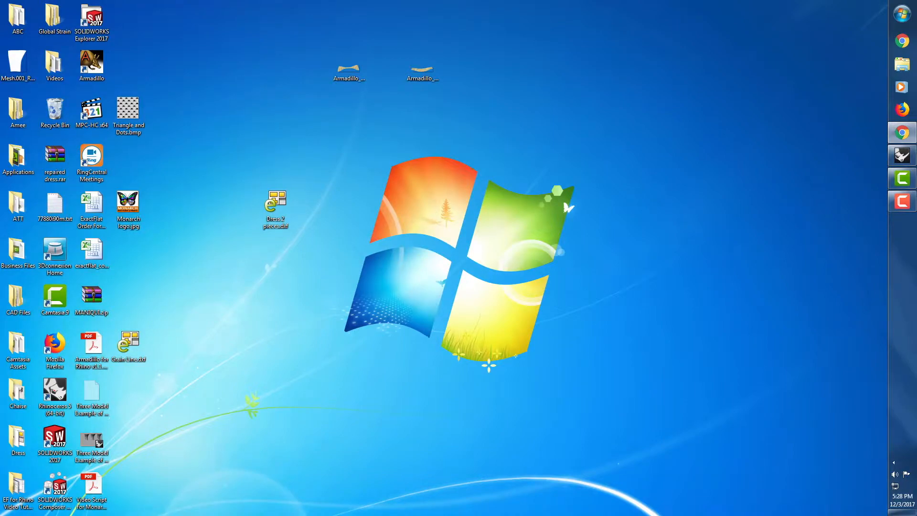
# Switch back to Rhinoceros and apply the dreamstimemaximum_93925648 floral texture to the dress
pyautogui.click(902, 155)
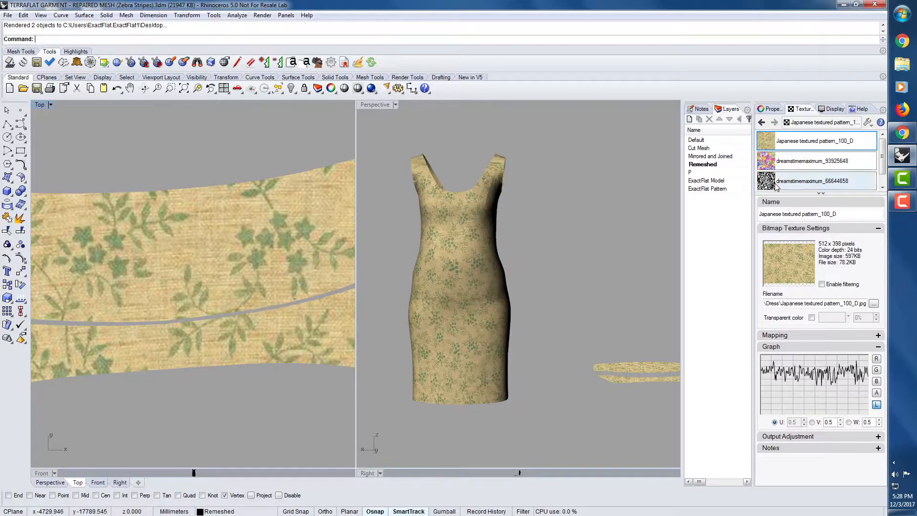
pyautogui.click(775, 163)
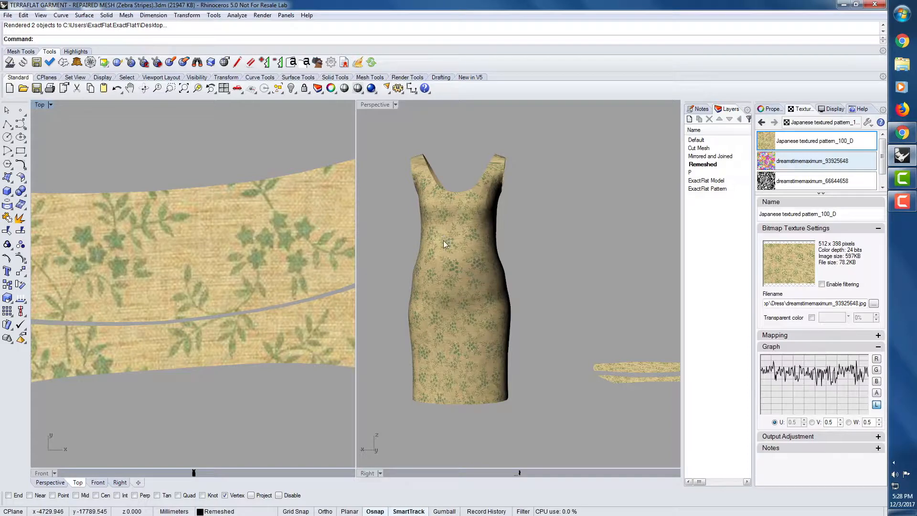
pyautogui.moveTo(490, 251); pyautogui.dragTo(471, 255)
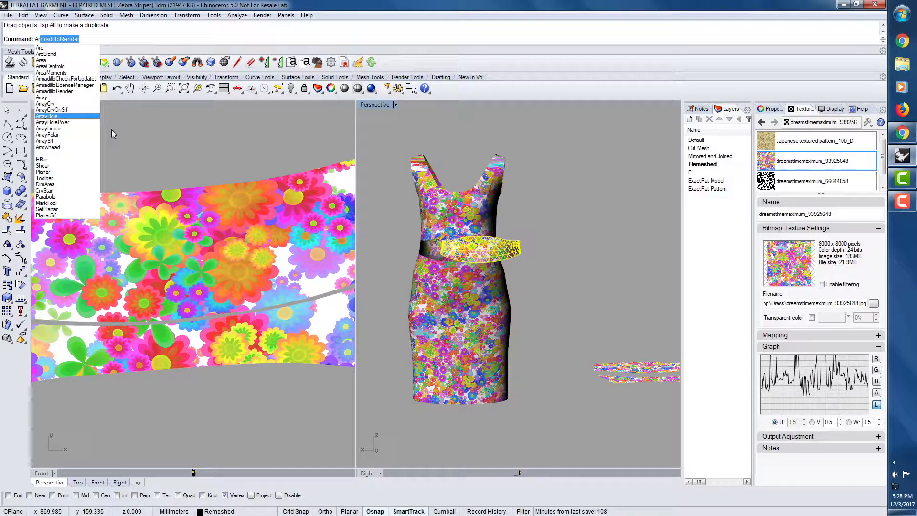
# Run ArmadilloRender on the two floral pattern pieces in the Top view
pyautogui.press('Return')
pyautogui.click(145, 246)
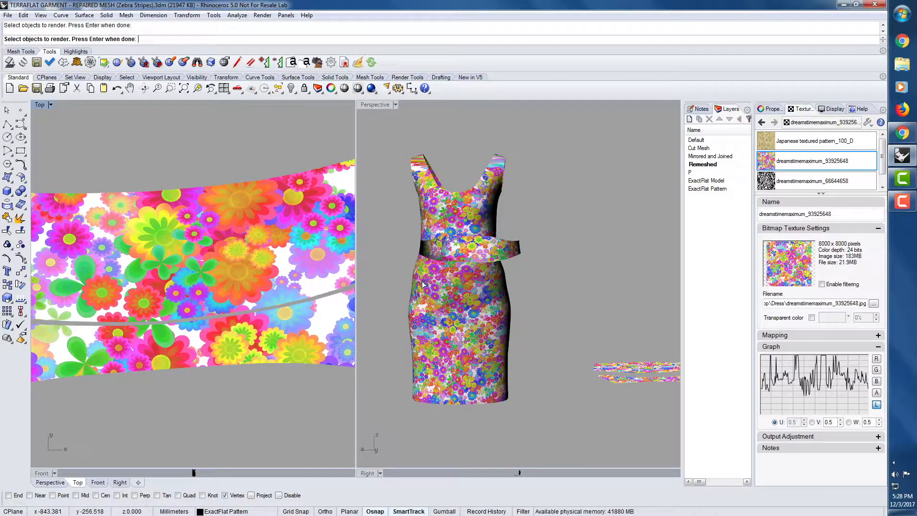
pyautogui.press('Return')
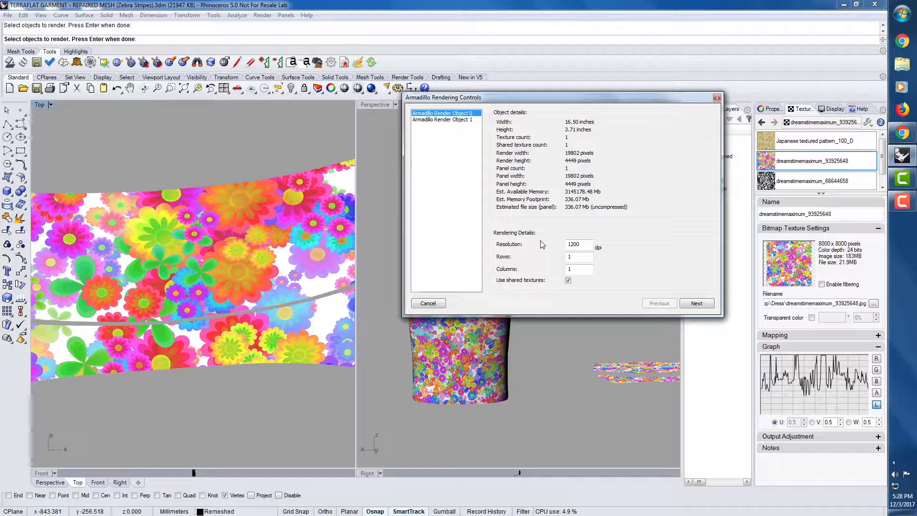
# Set the rendering resolution to 200 dpi for both Armadillo Render Object 0 and Armadillo Render Object 1
pyautogui.doubleClick(590, 244)
pyautogui.write('200')
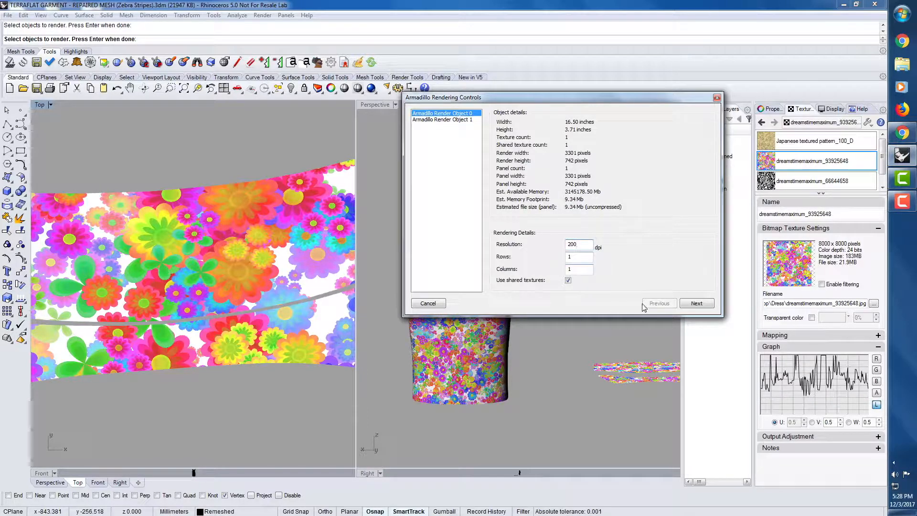
pyautogui.click(467, 120)
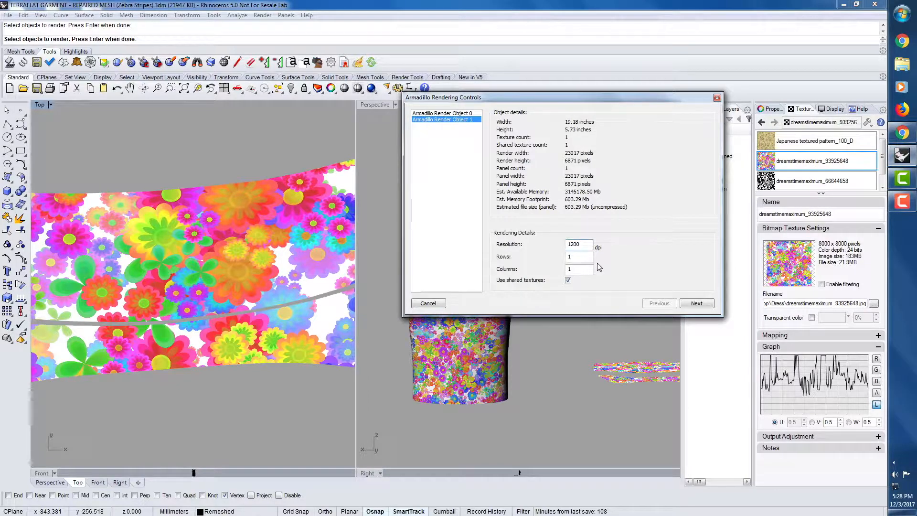
pyautogui.doubleClick(578, 244)
pyautogui.write('200')
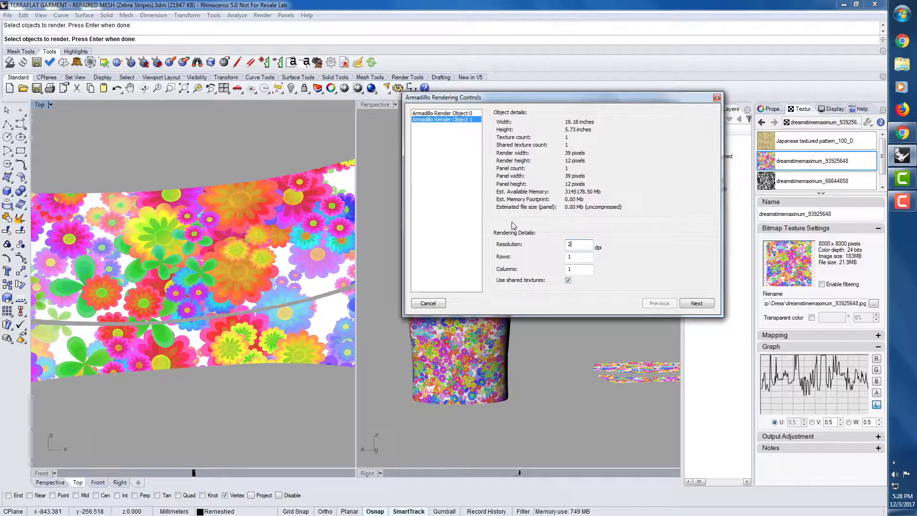
pyautogui.click(694, 303)
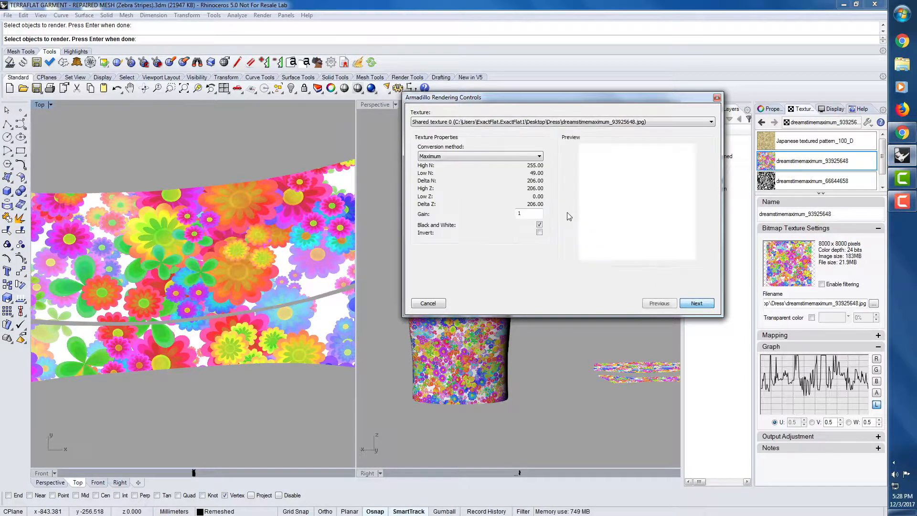
# Set the shared floral texture's conversion method to No Conversion and render both pieces as TIFF files to the Desktop
pyautogui.click(516, 157)
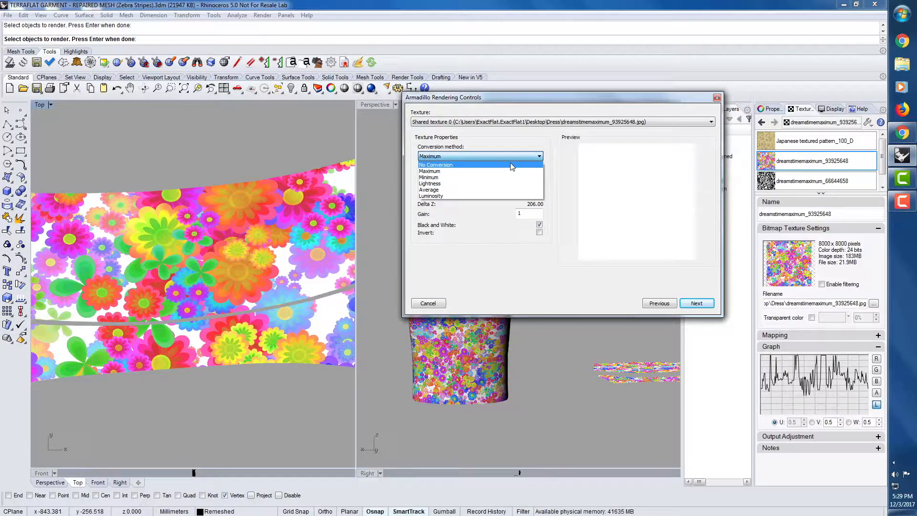
pyautogui.click(513, 164)
pyautogui.click(696, 304)
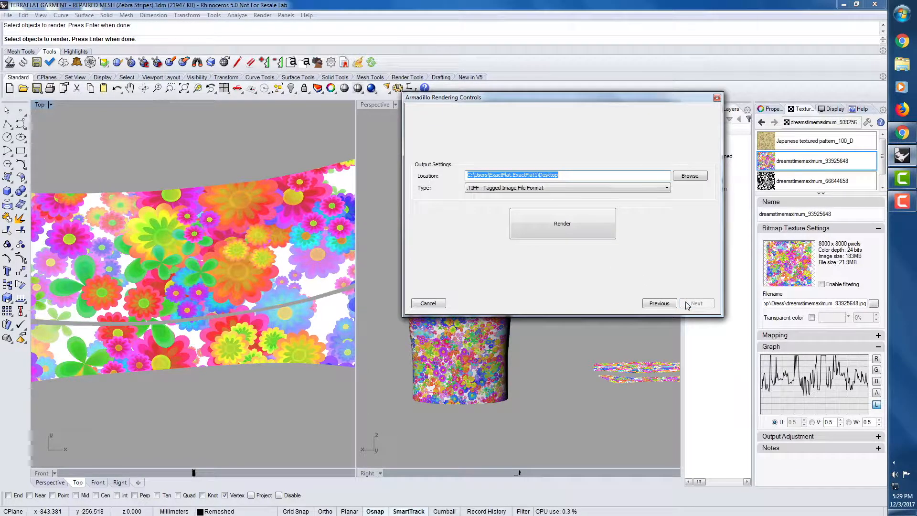
pyautogui.click(572, 222)
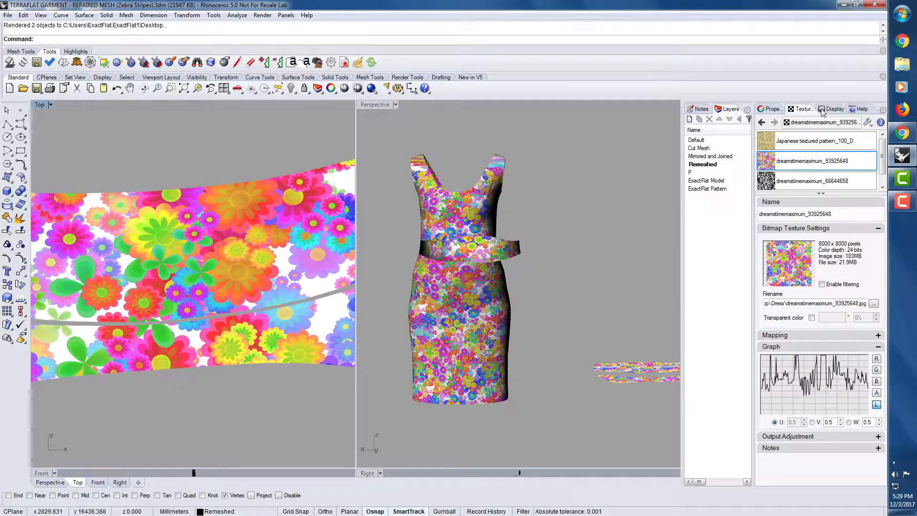
# Minimize Rhinoceros and open the rendered image Armadillo_Render_Object_1_r0_c0.TIFF from the desktop in Windows Photo Viewer
pyautogui.click(844, 4)
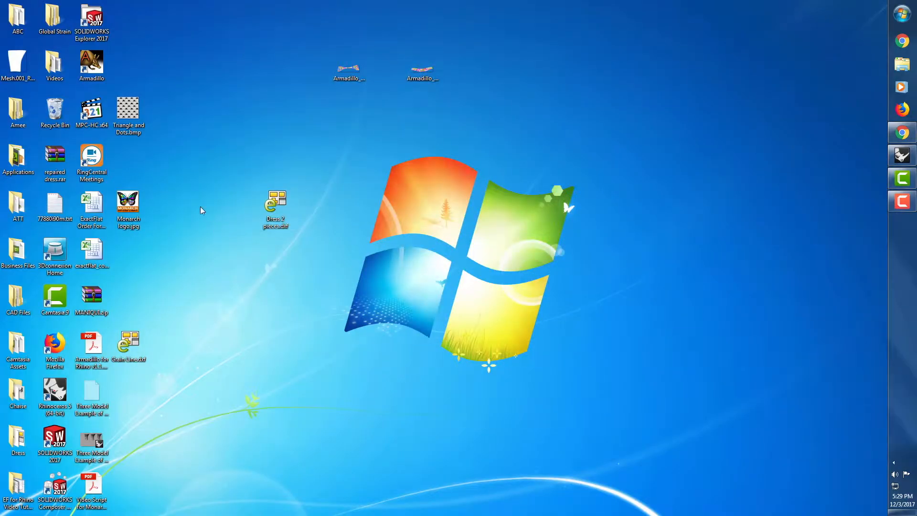
pyautogui.doubleClick(359, 80)
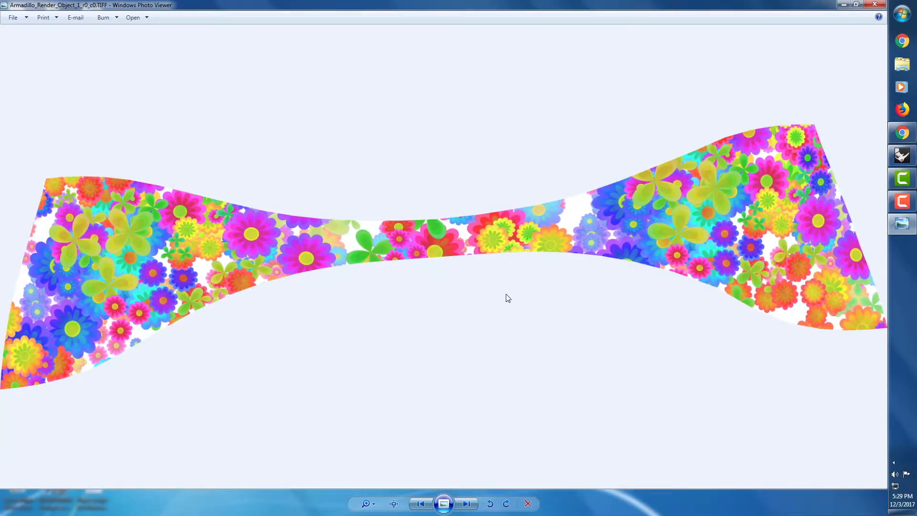